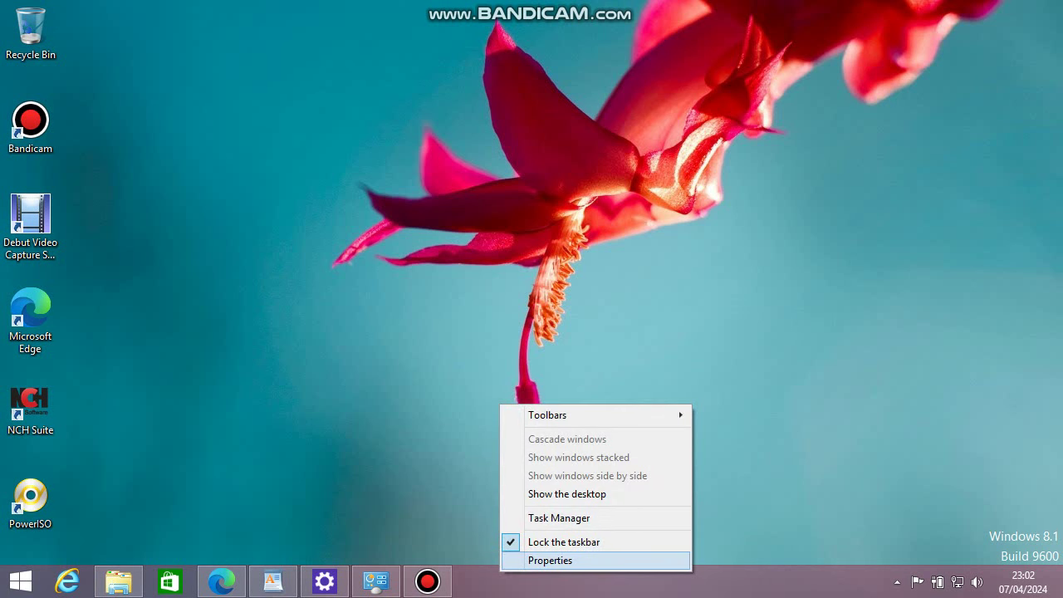
# Open the taskbar properties, review the Navigation, Jump Lists and Toolbars settings, and close them without changing anything
pyautogui.click(573, 561)
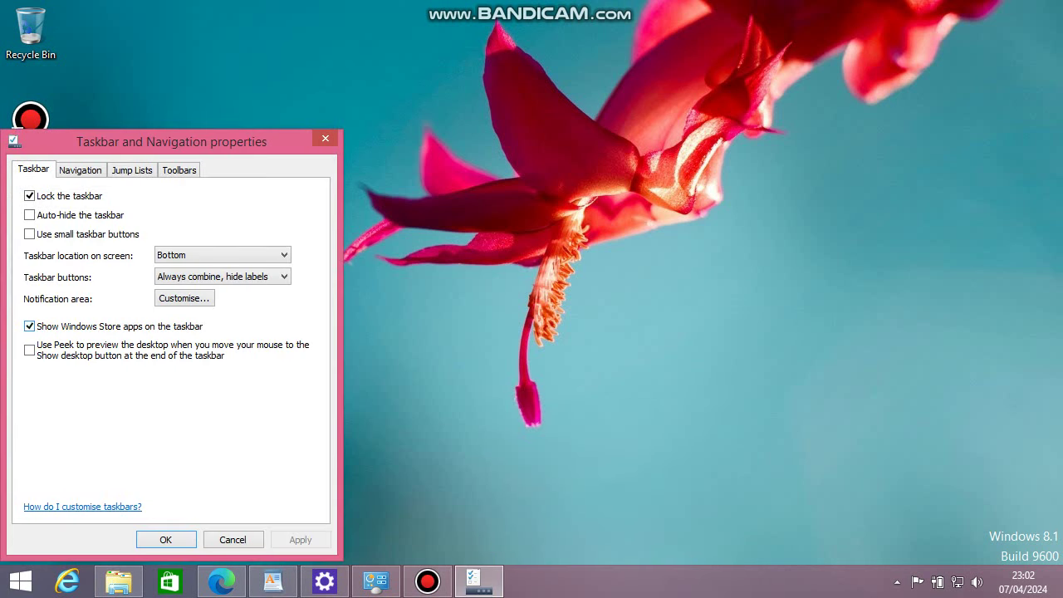
pyautogui.click(81, 171)
pyautogui.click(34, 169)
pyautogui.hotkey('ctrl', 'Tab')
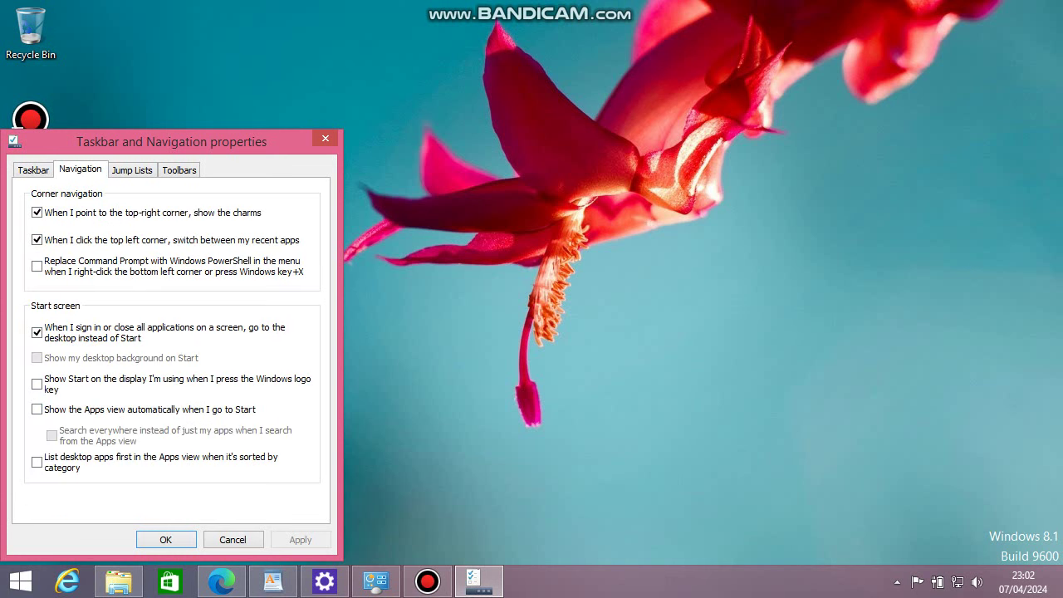
pyautogui.moveTo(171, 142); pyautogui.dragTo(430, 100)
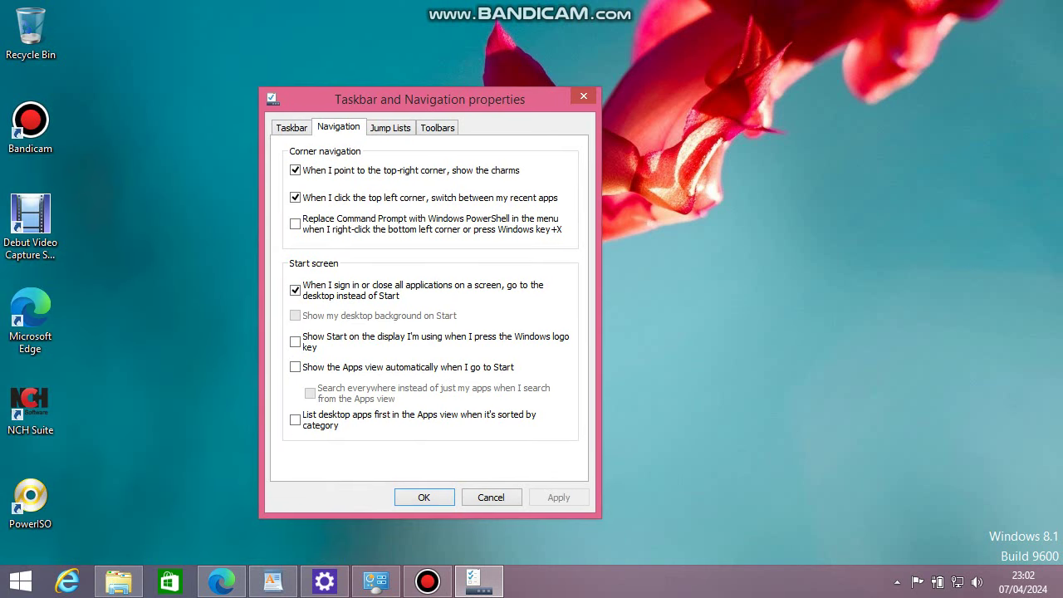
pyautogui.hotkey('ctrl', 'Tab')
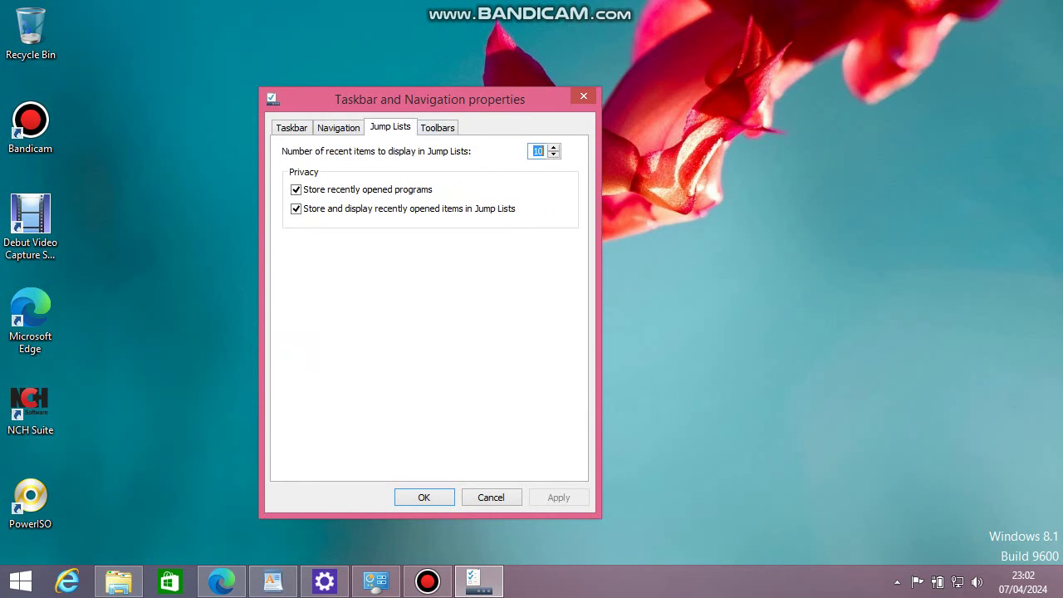
pyautogui.hotkey('ctrl', 'Tab')
pyautogui.click(491, 497)
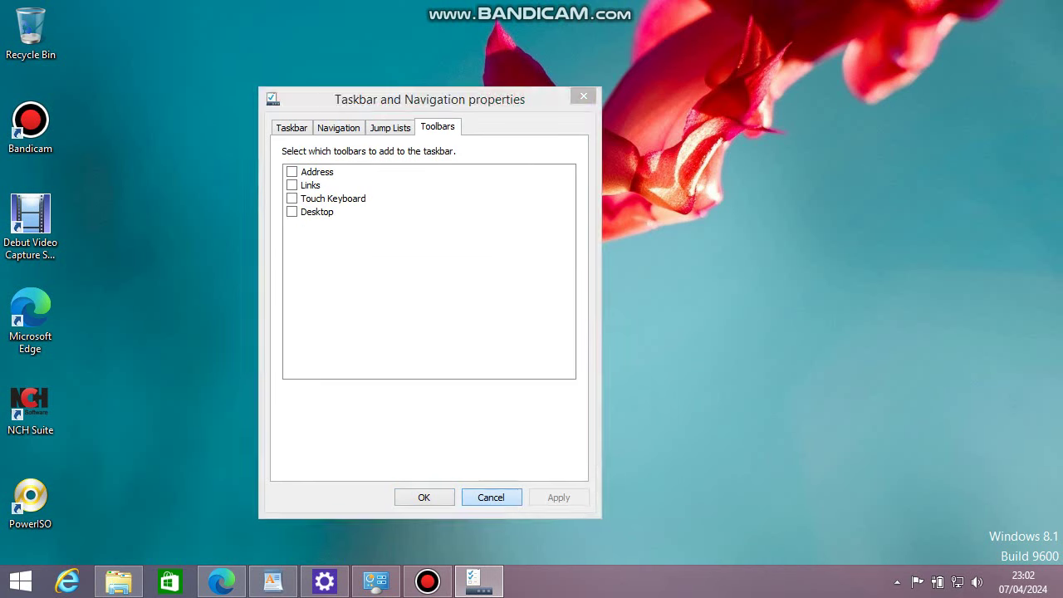
# Open the desktop's personalisation settings and save the current unsaved theme as "windows 8.1"
pyautogui.rightClick(551, 147)
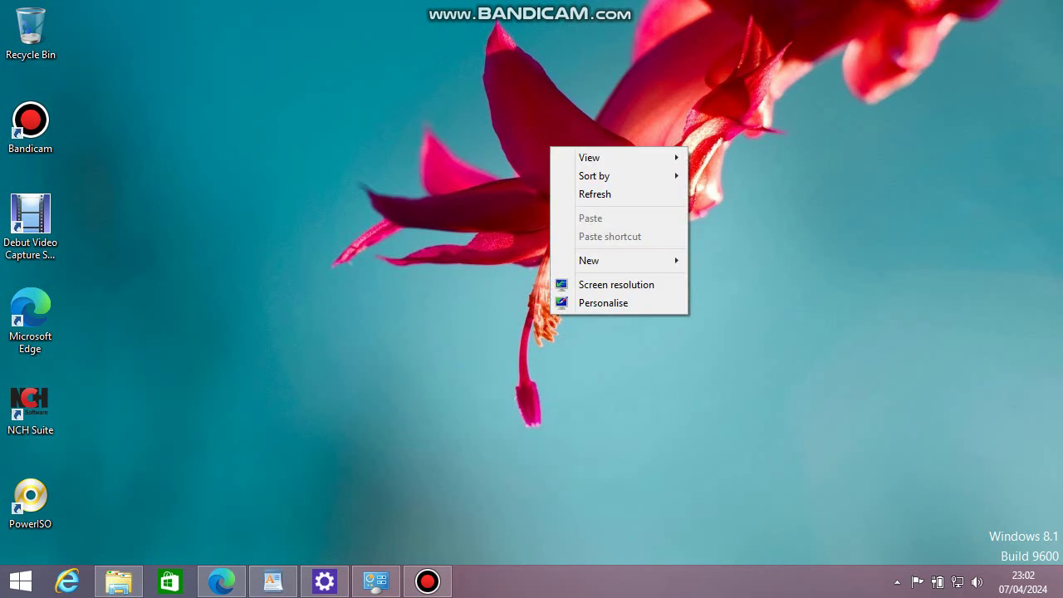
pyautogui.press('Return')
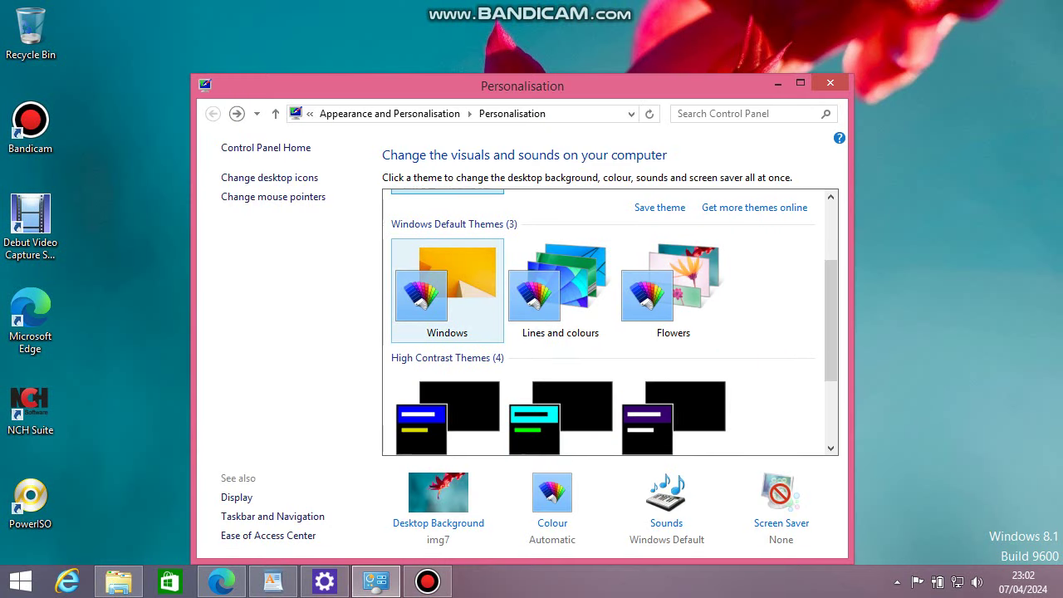
pyautogui.hotkey('shift', 'F10')
pyautogui.press('Up')
pyautogui.press('Up')
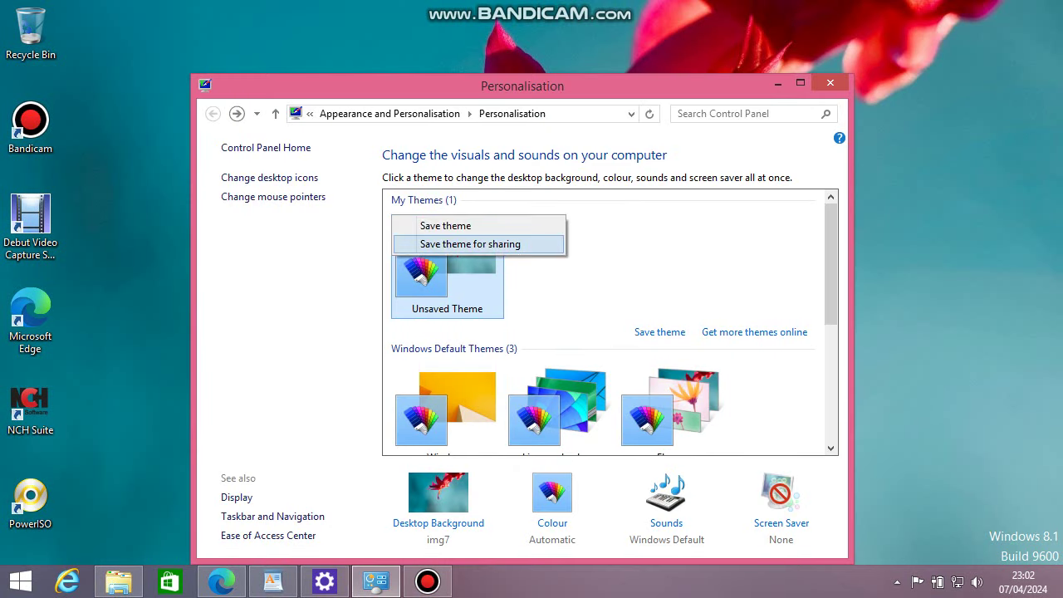
pyautogui.press('Return')
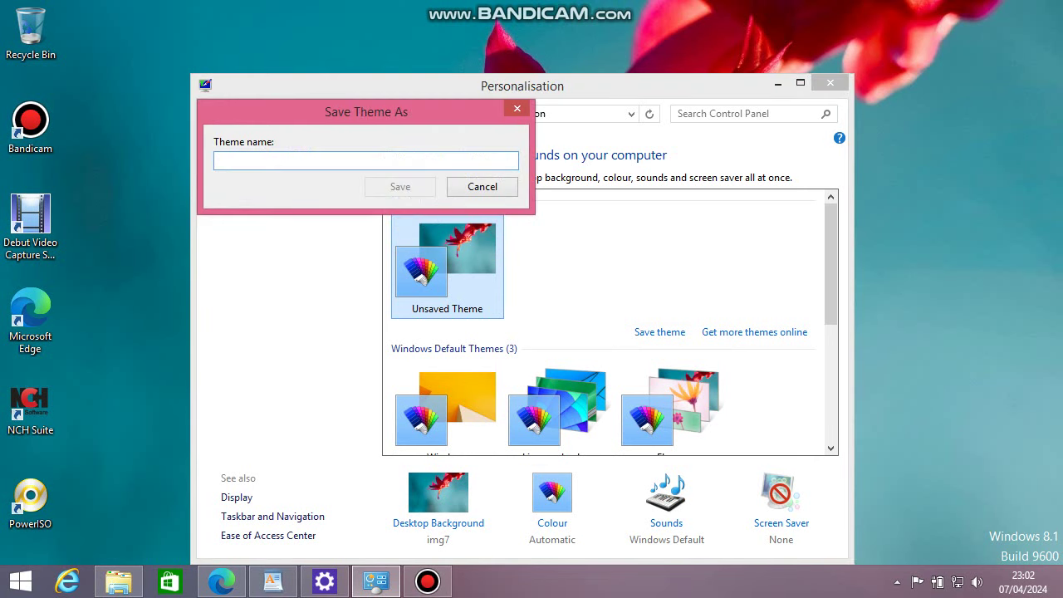
pyautogui.write('windows 11')
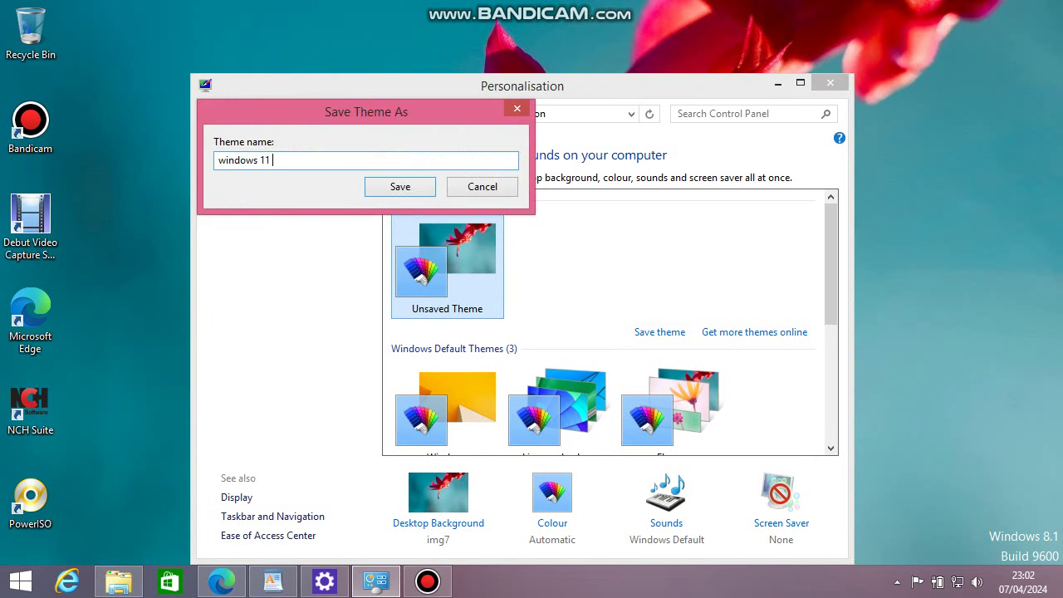
pyautogui.press('BackSpace')
pyautogui.write('8.1')
pyautogui.press('Return')
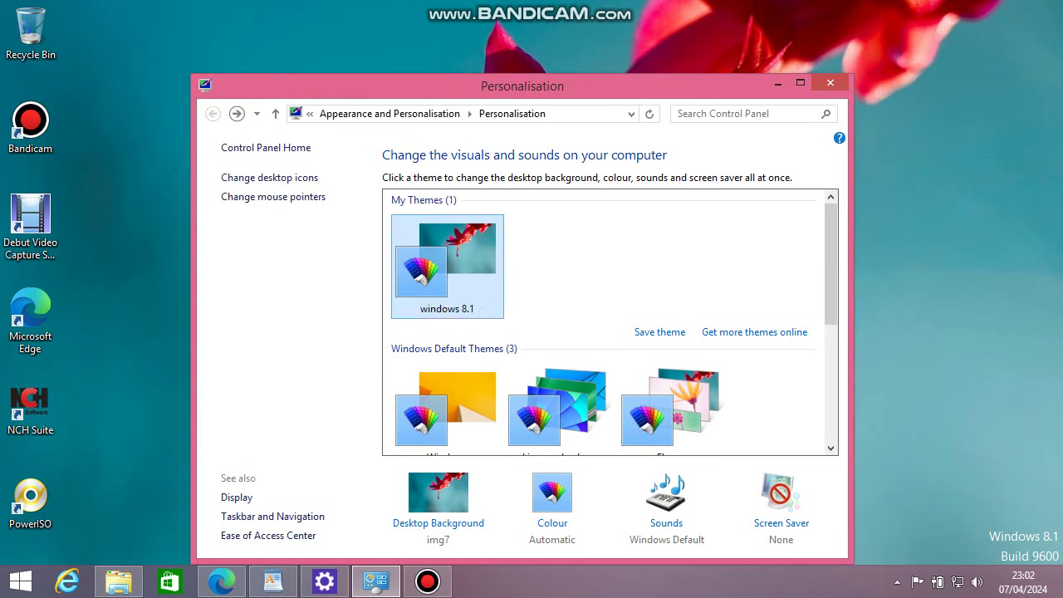
# Apply the "Lines and colours" Windows default theme
pyautogui.scroll(-5, 611, 322)
pyautogui.scroll(3, 610, 322)
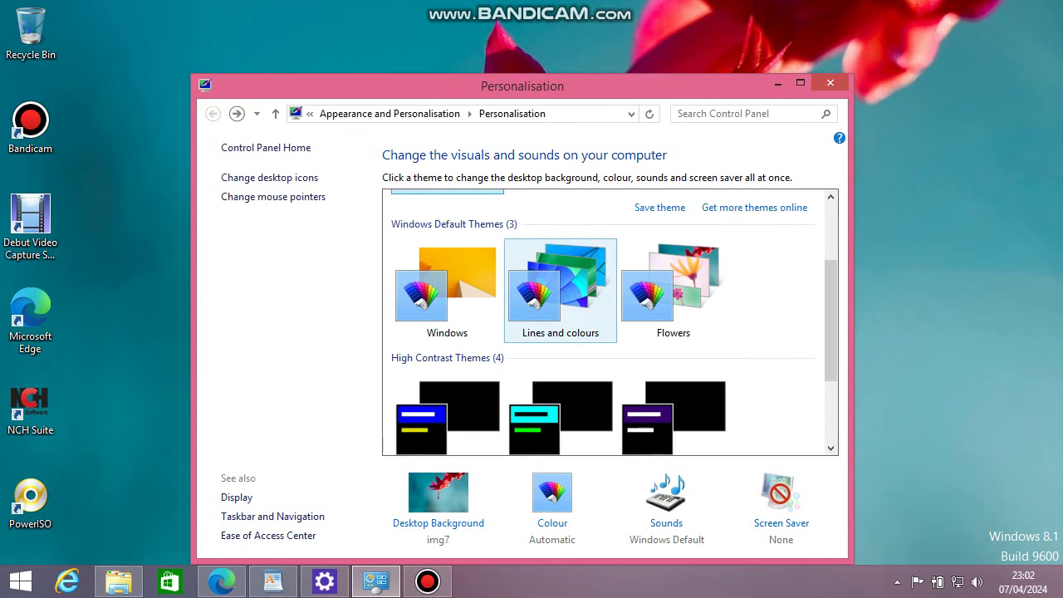
pyautogui.click(561, 291)
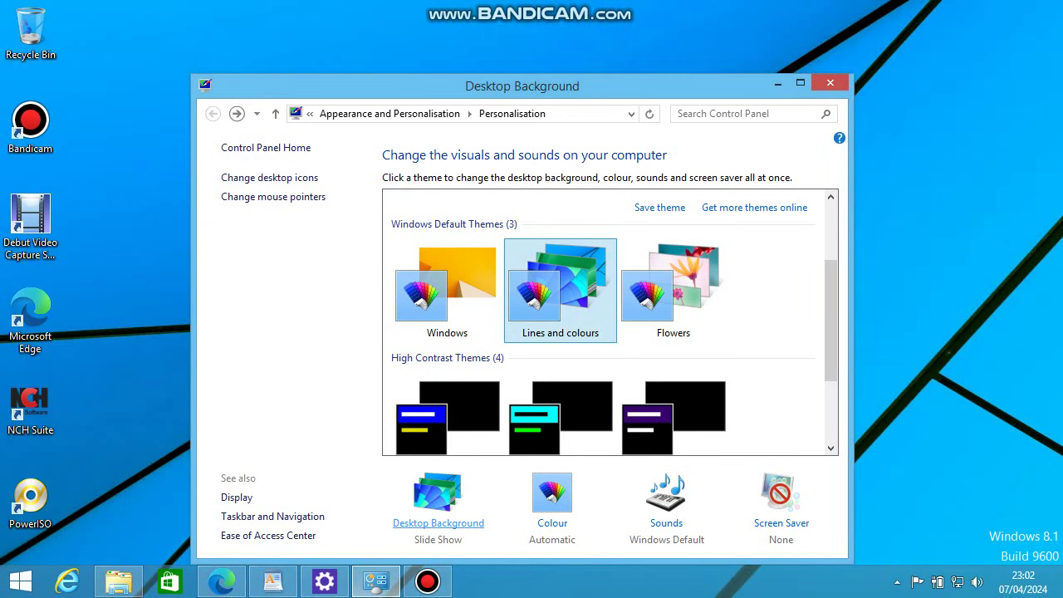
# View the Solid Colours choices in the desktop background settings and cancel without saving
pyautogui.click(439, 522)
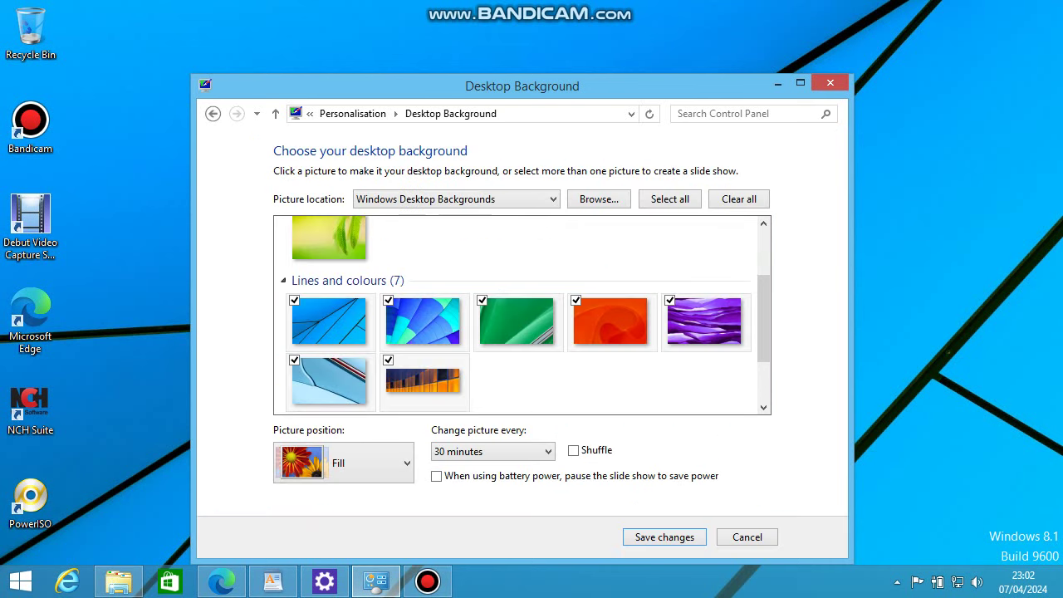
pyautogui.click(390, 252)
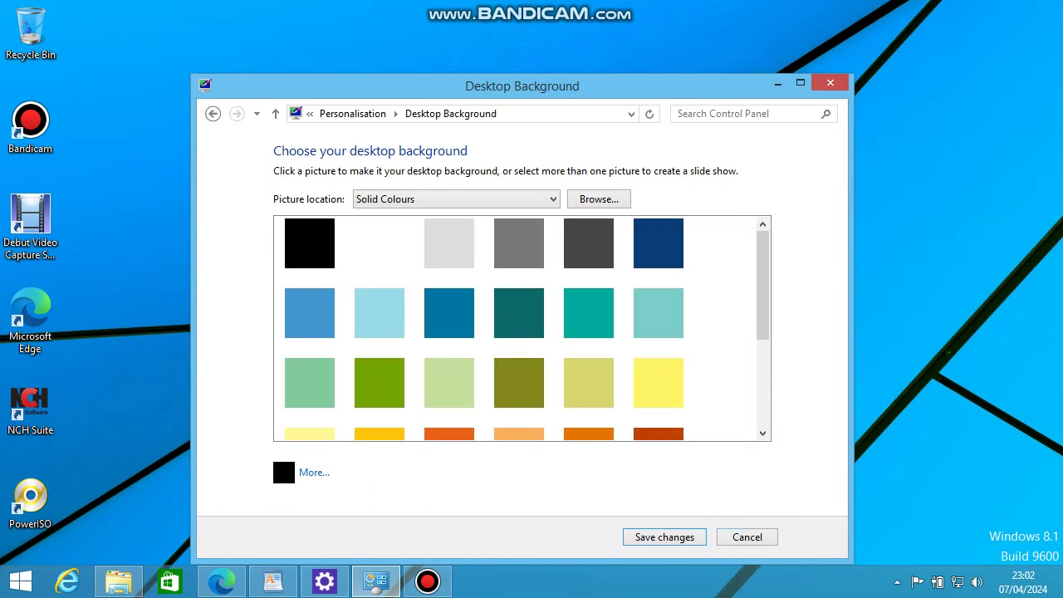
pyautogui.click(748, 537)
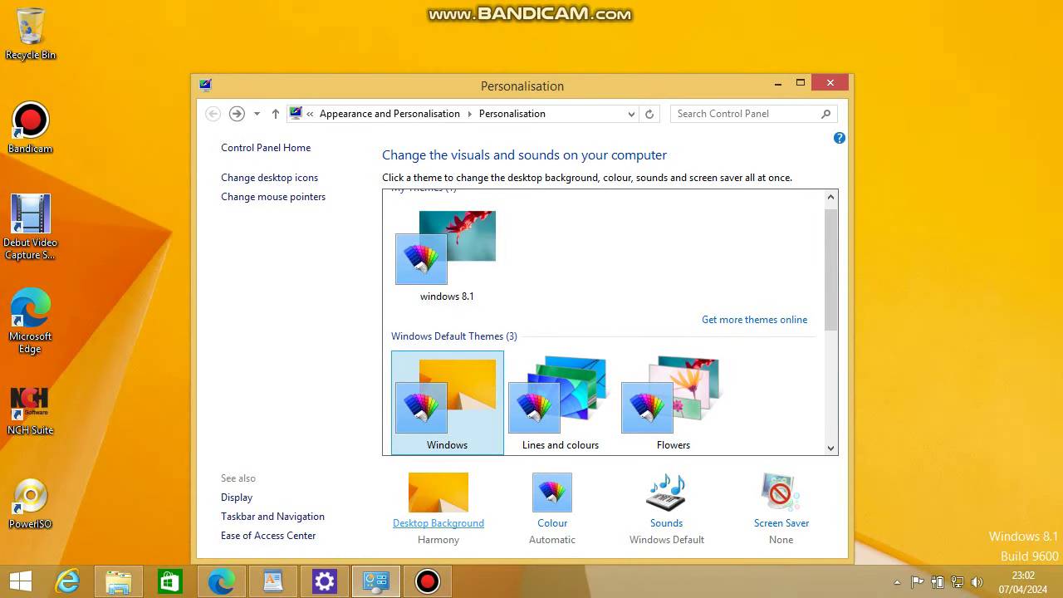
# Set the green picture from the Lines and colours group as the desktop background and save the change
pyautogui.click(437, 523)
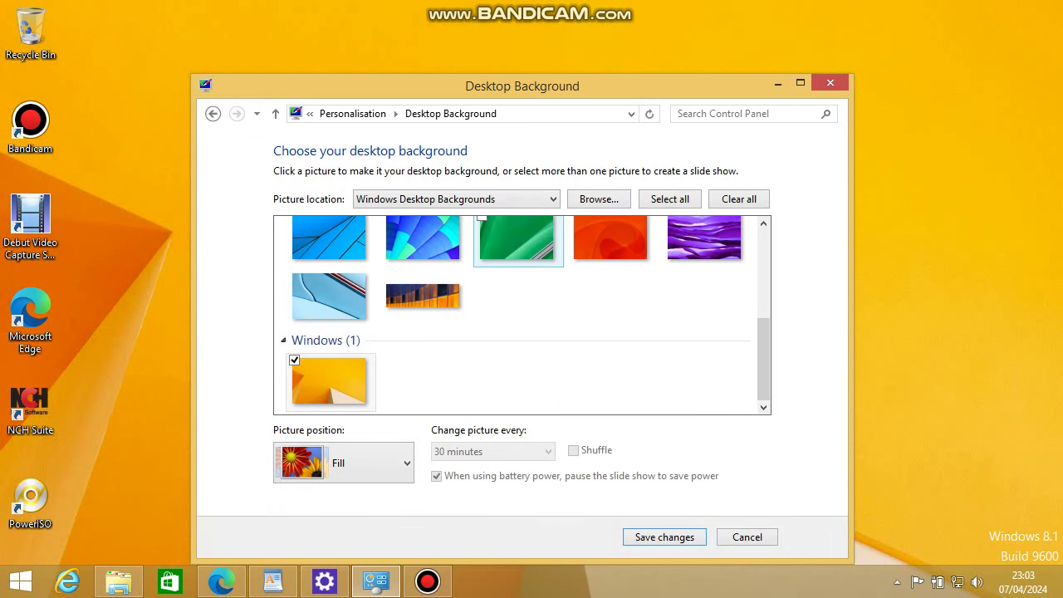
pyautogui.click(517, 240)
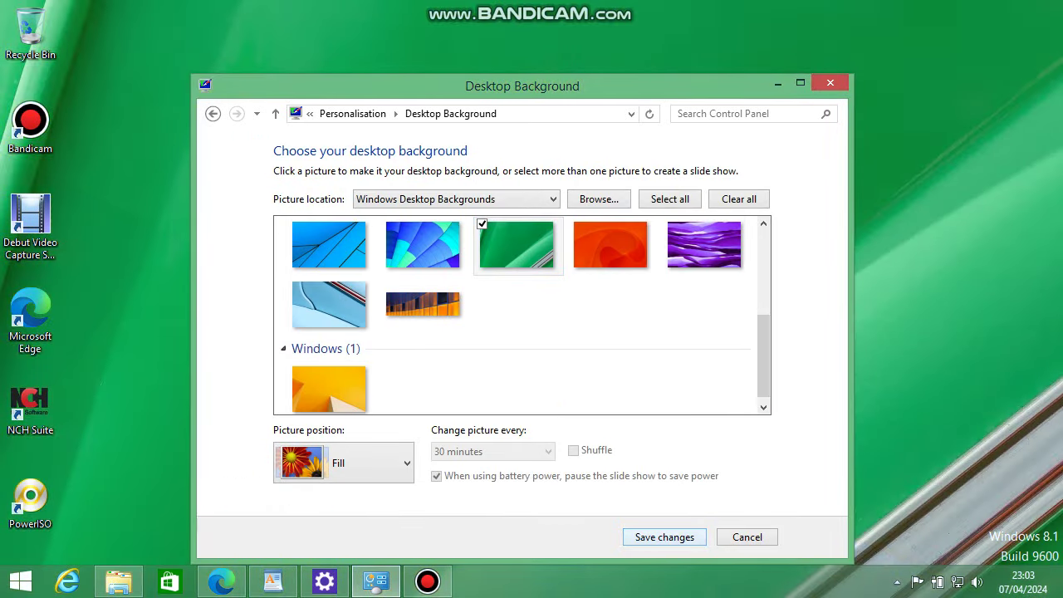
pyautogui.click(665, 538)
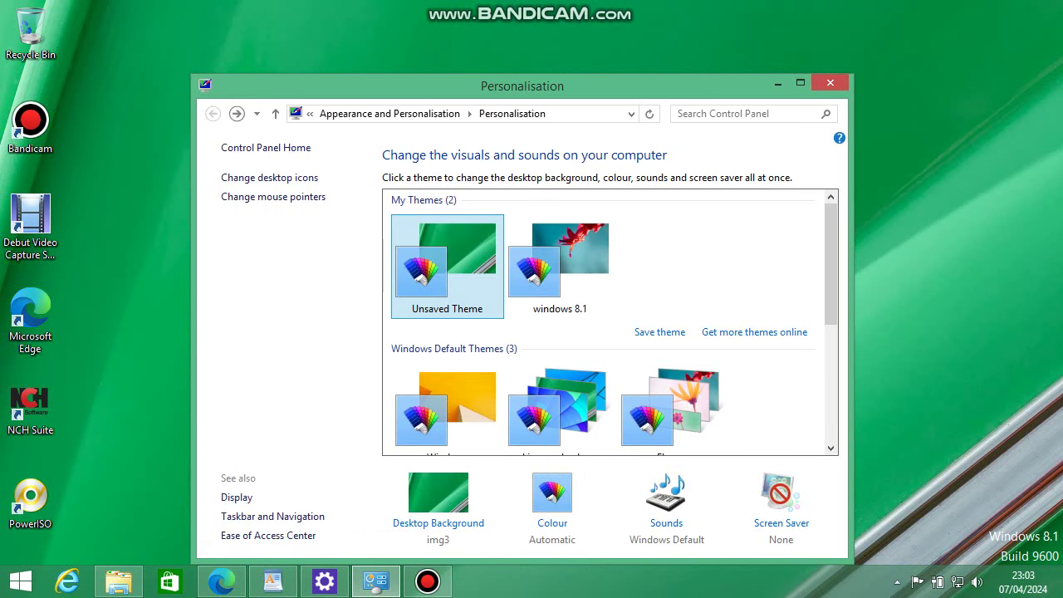
# Save the unsaved green theme under the name "greenary"
pyautogui.rightClick(448, 266)
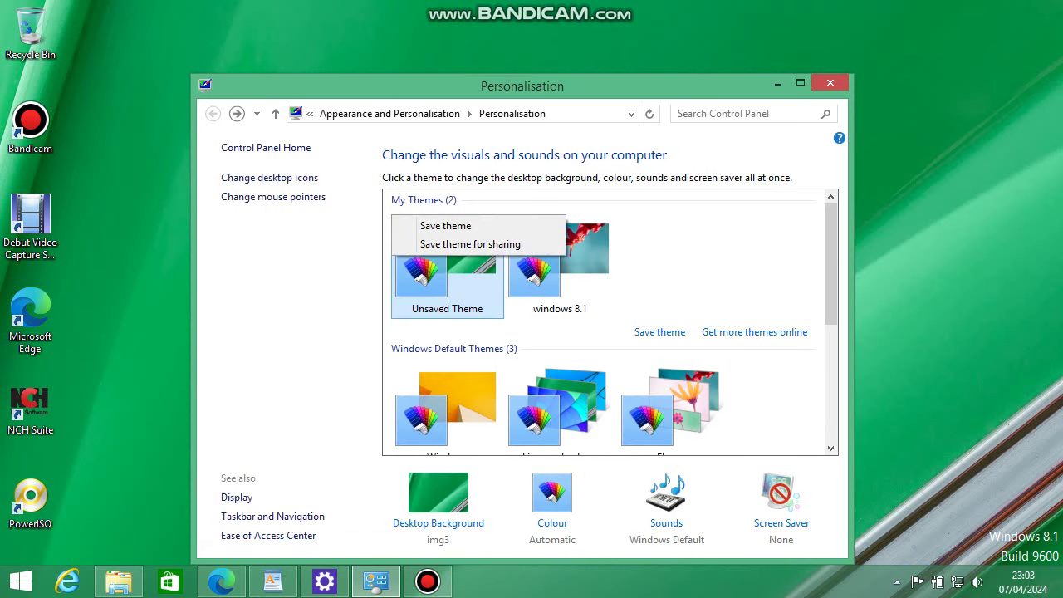
pyautogui.click(446, 226)
pyautogui.write('soe g')
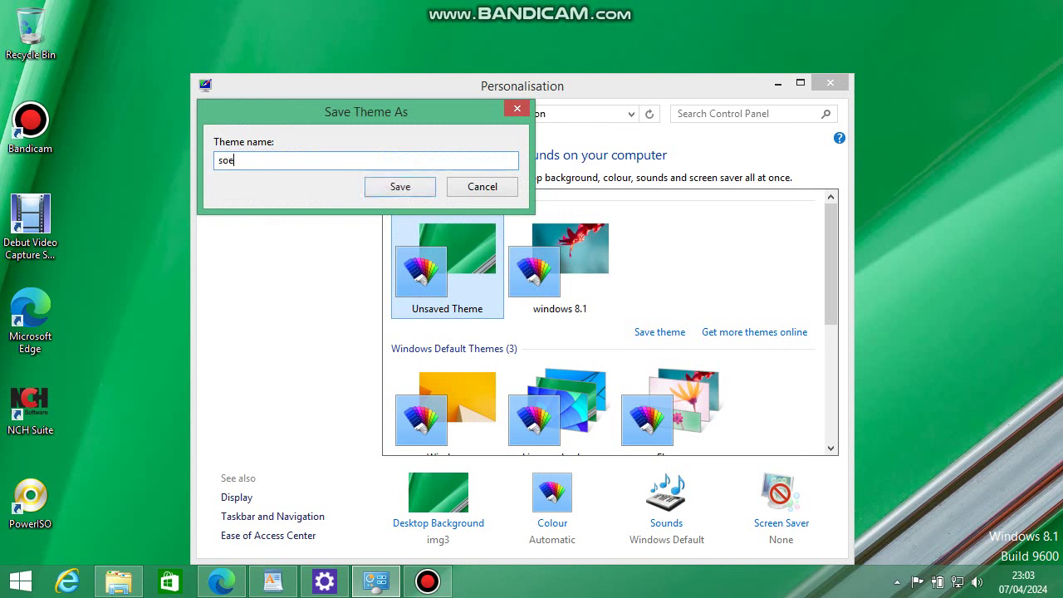
pyautogui.press('BackSpace')
pyautogui.press('BackSpace')
pyautogui.press('BackSpace')
pyautogui.press('BackSpace')
pyautogui.press('BackSpace')
pyautogui.write('gren')
pyautogui.press('BackSpace')
pyautogui.write('enery')
pyautogui.press('Return')
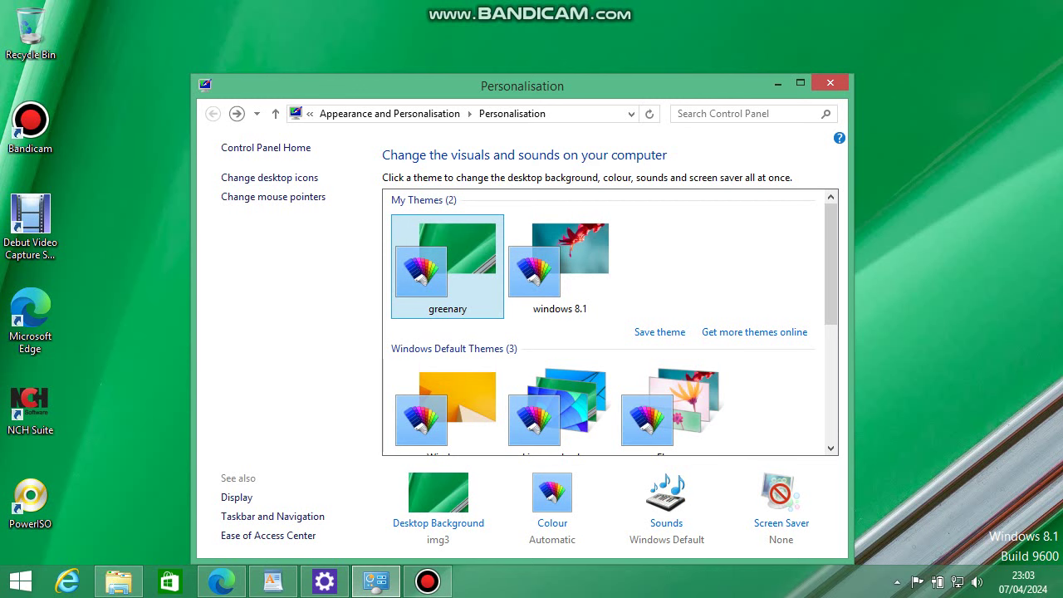
pyautogui.click(430, 581)
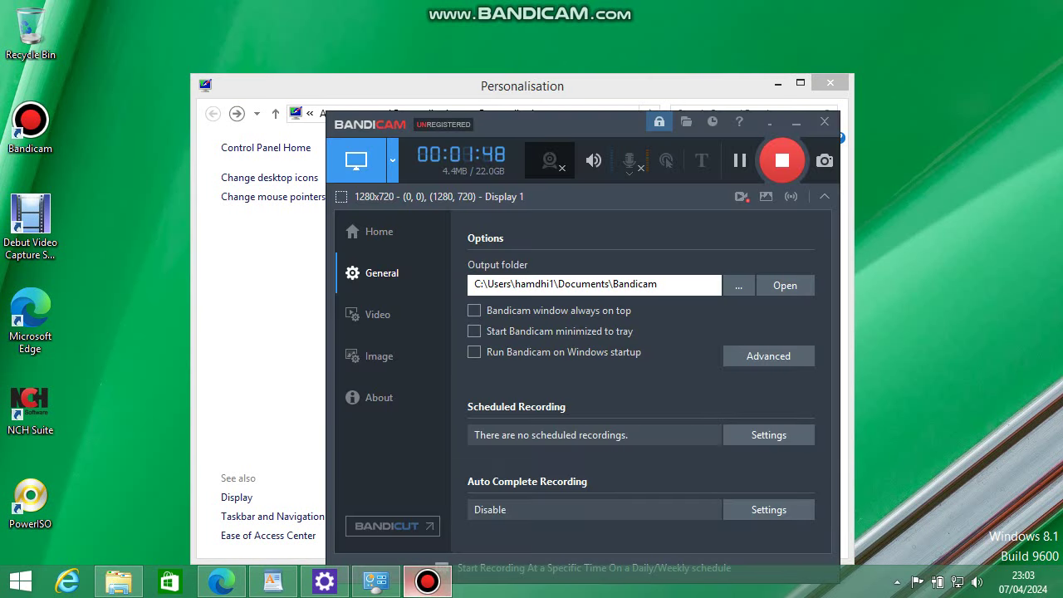
pyautogui.click(427, 582)
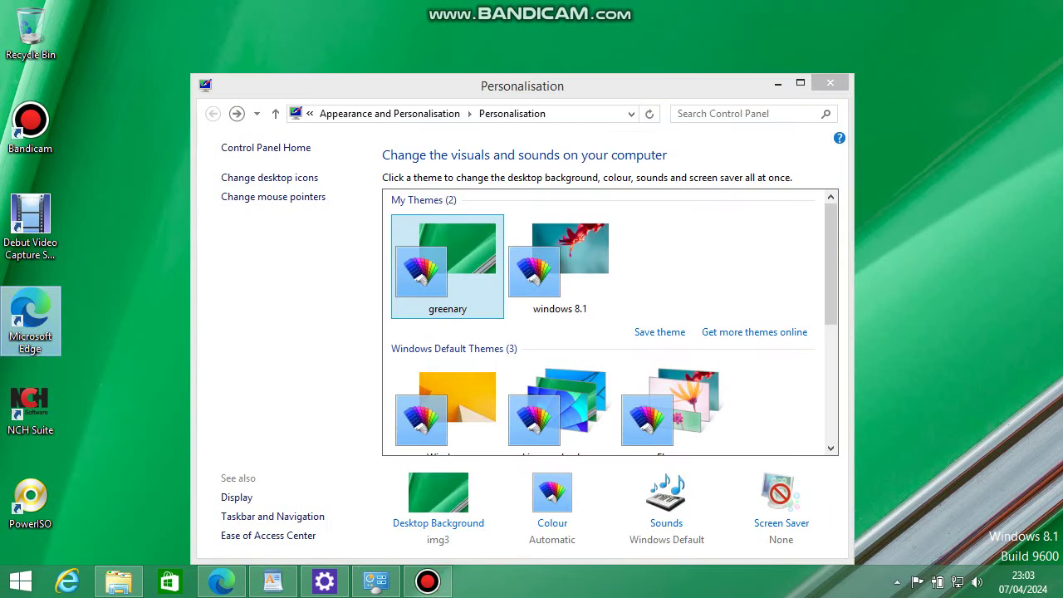
# Open Microsoft Edge and Internet Explorer, read the support page about switching to Edge, and confirm Edge's upgrade recommendation
pyautogui.click(218, 581)
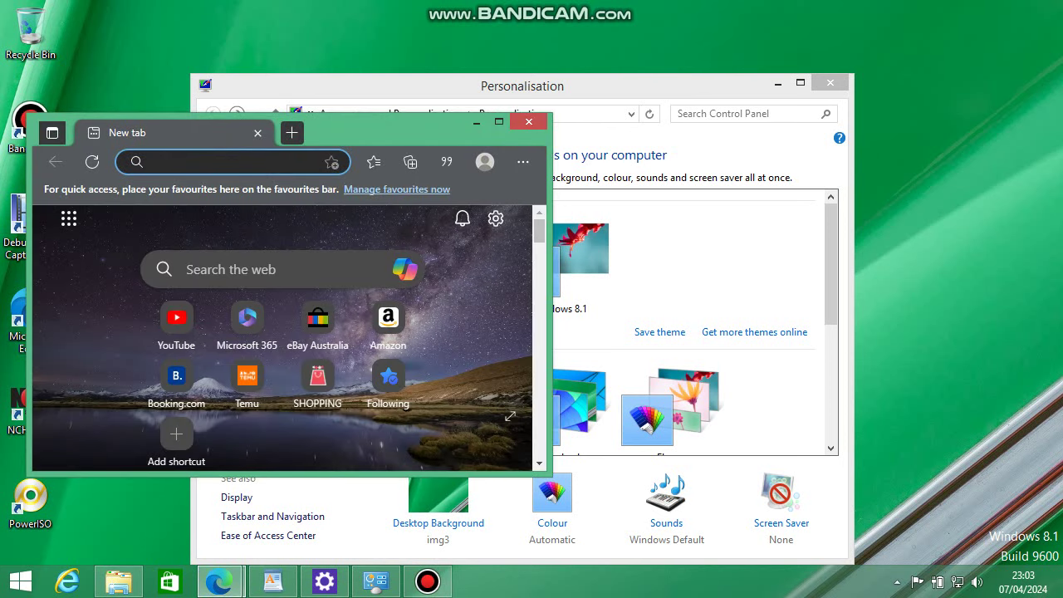
pyautogui.click(67, 582)
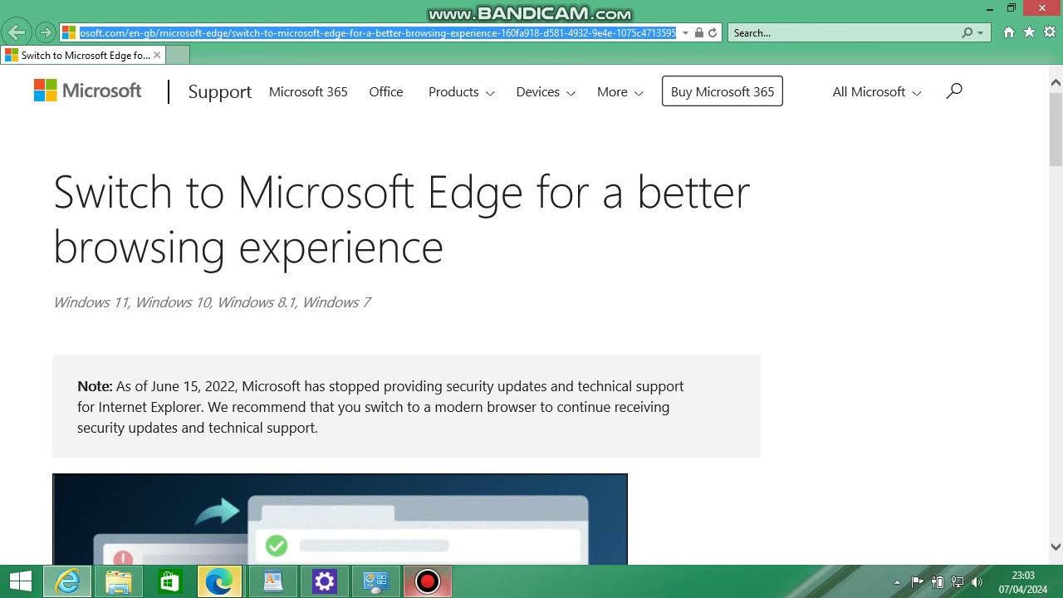
pyautogui.moveTo(218, 581)
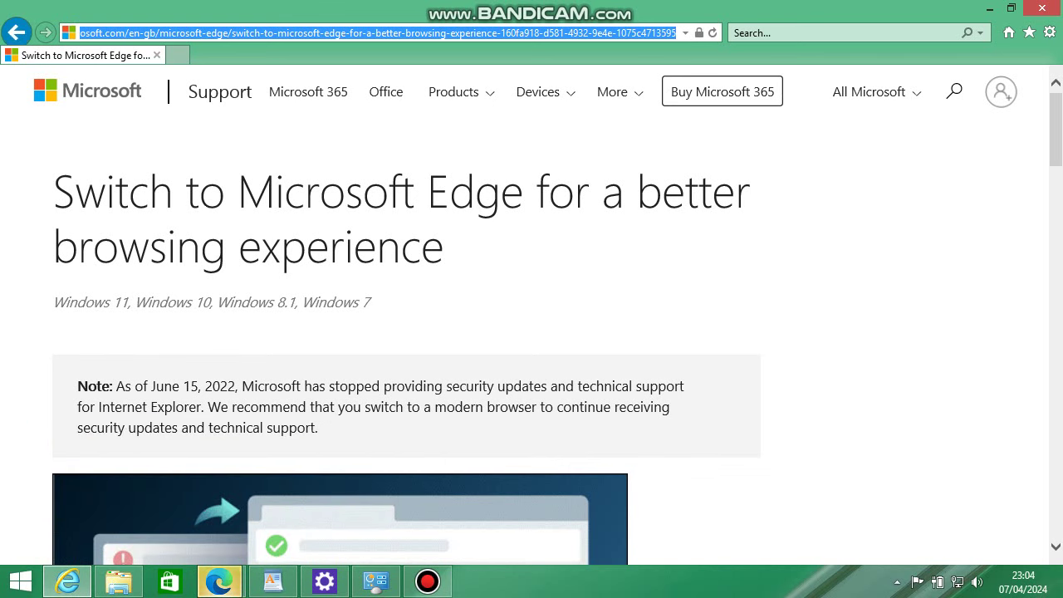
pyautogui.moveTo(135, 386); pyautogui.dragTo(497, 385)
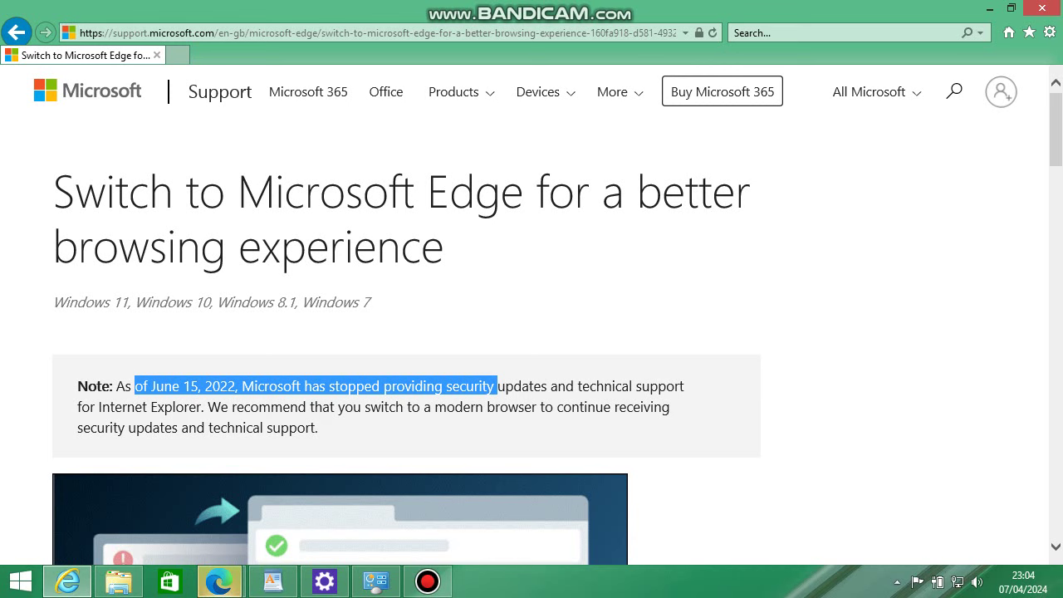
pyautogui.scroll(-10, 531, 316)
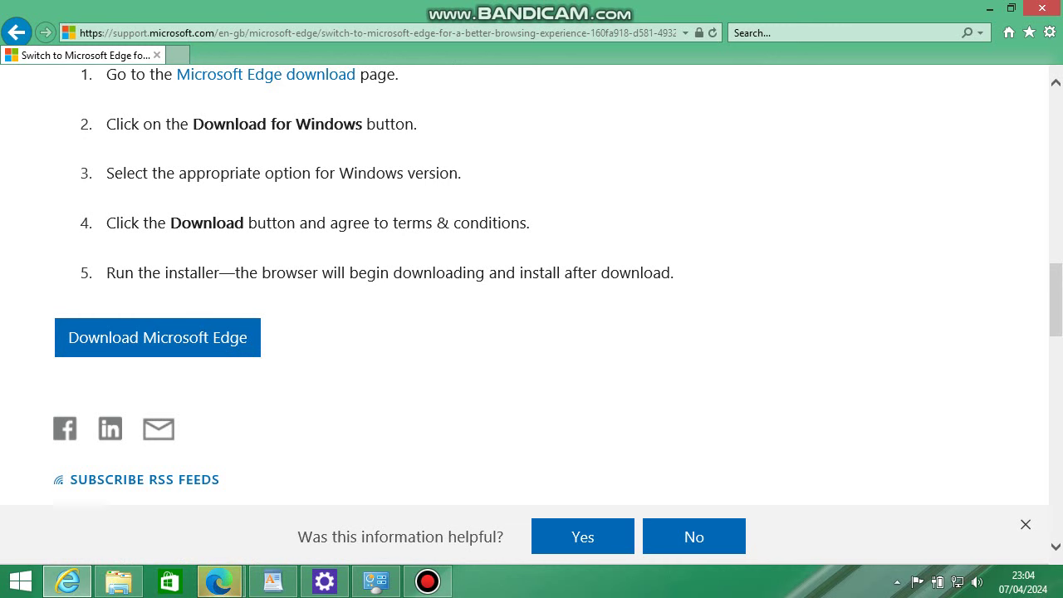
pyautogui.click(990, 8)
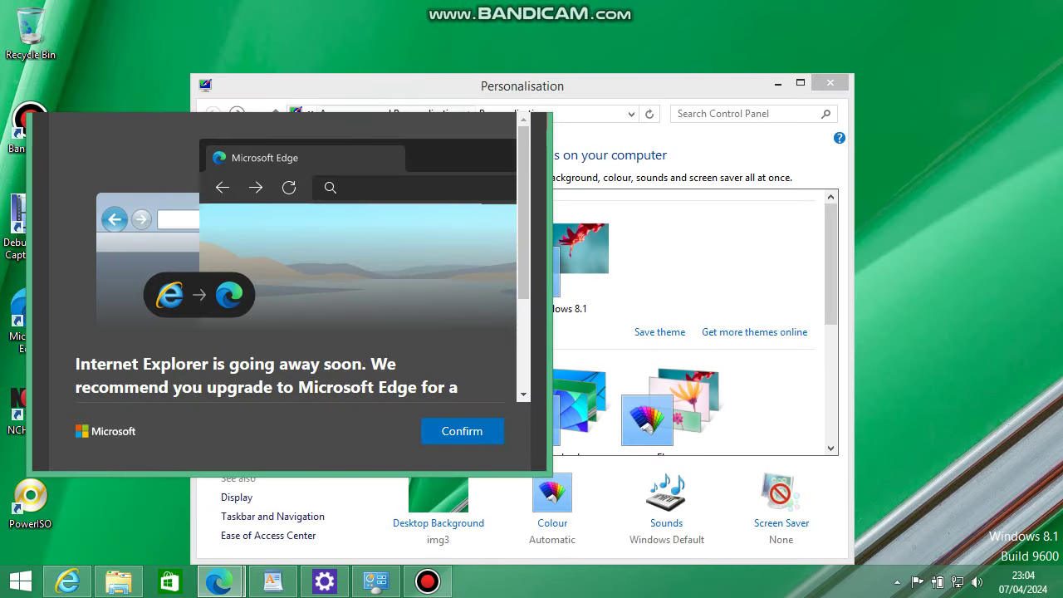
pyautogui.click(462, 431)
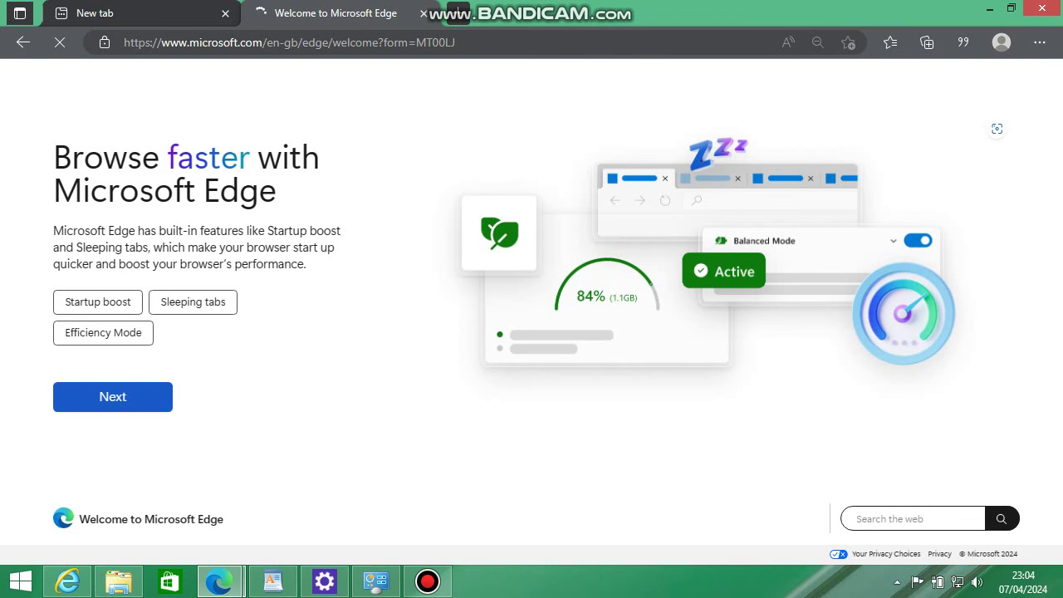
# Search the web for "bhe" in the empty Edge tab and open the Berkshire Hathaway Energy Wikipedia result
pyautogui.click(133, 13)
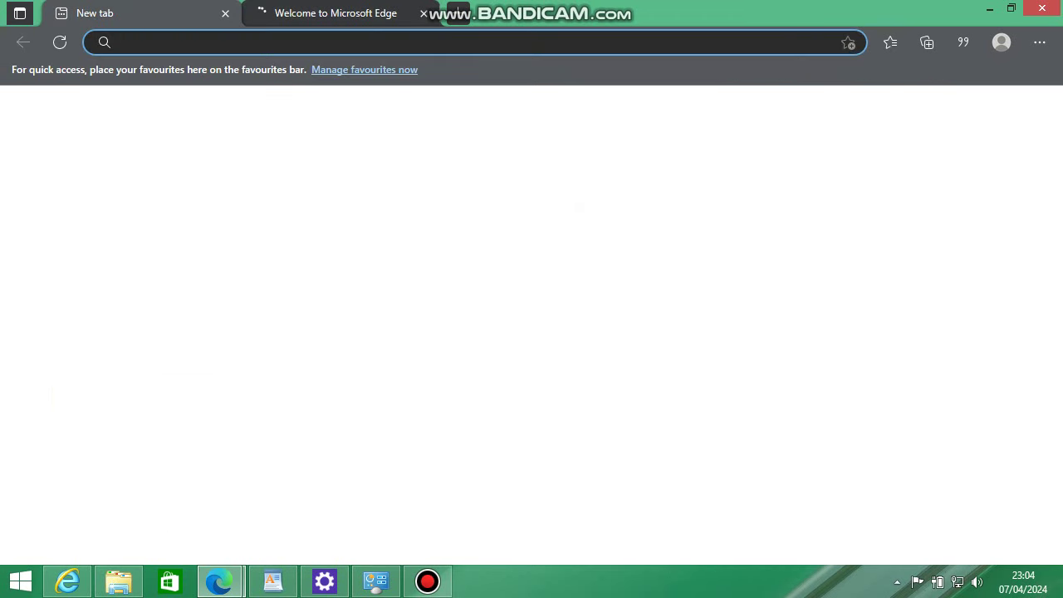
pyautogui.write('bhe')
pyautogui.press('Return')
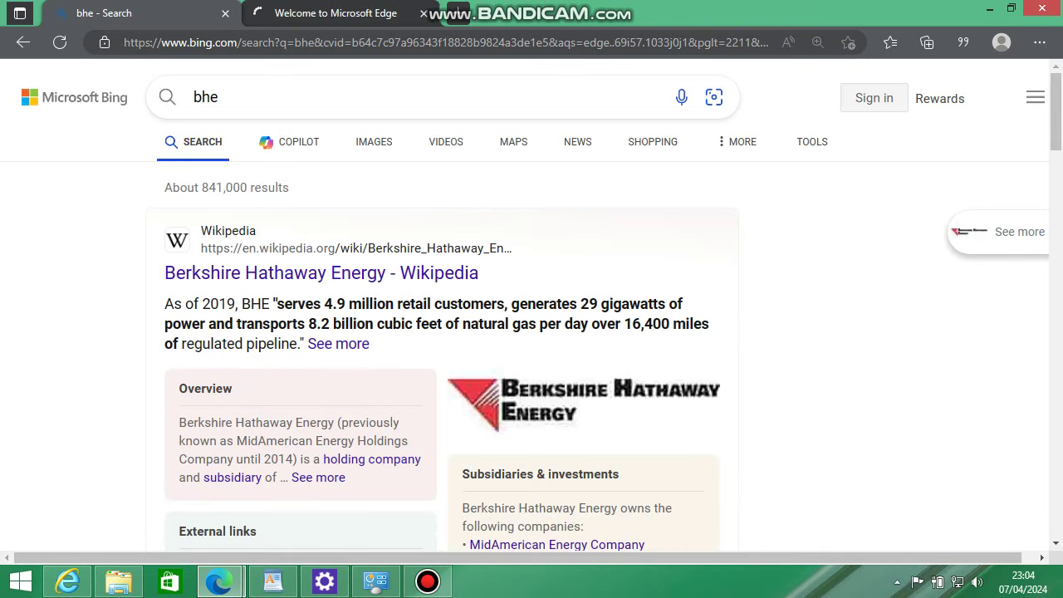
pyautogui.click(322, 272)
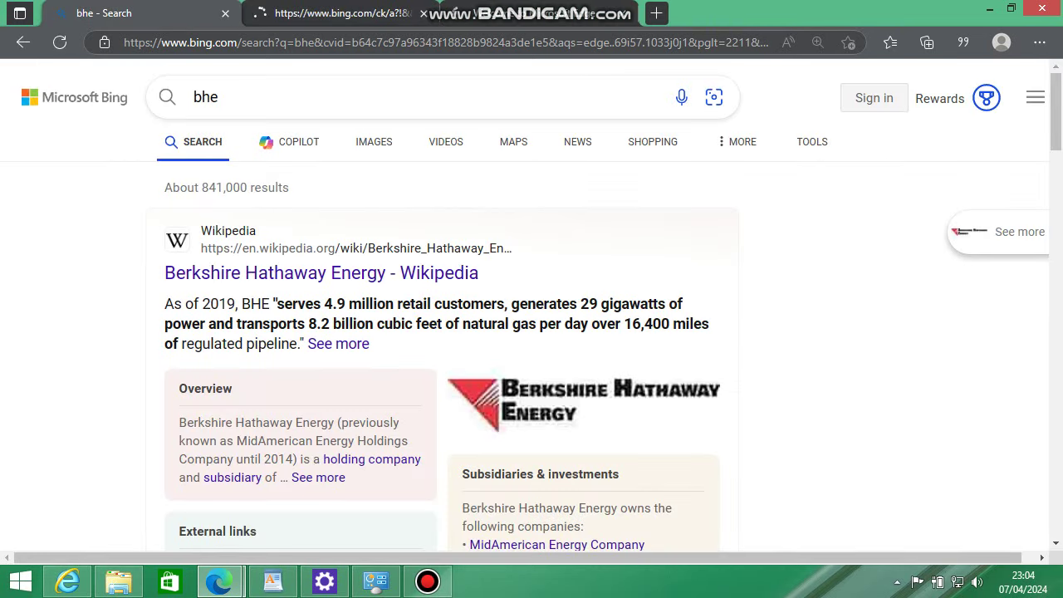
# Load YouTube in the tab that holds the "bhe" search results
pyautogui.hotkey('ctrl', 'l')
pyautogui.write('youtu')
pyautogui.press('Return')
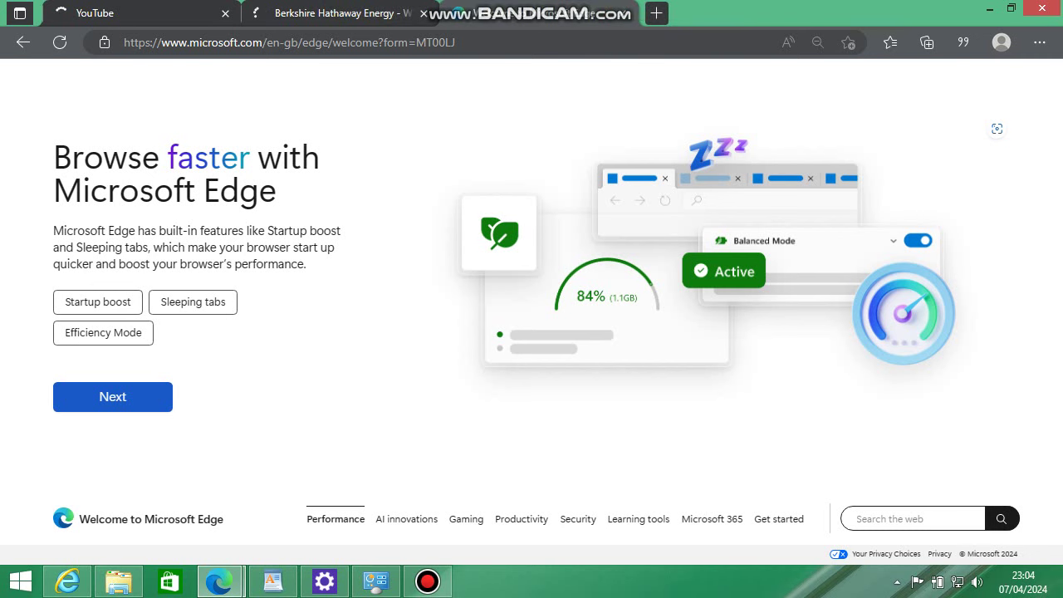
# Close the Microsoft Edge welcome tab, then check the Bandicam window and minimise it again
pyautogui.click(623, 13)
pyautogui.click(427, 583)
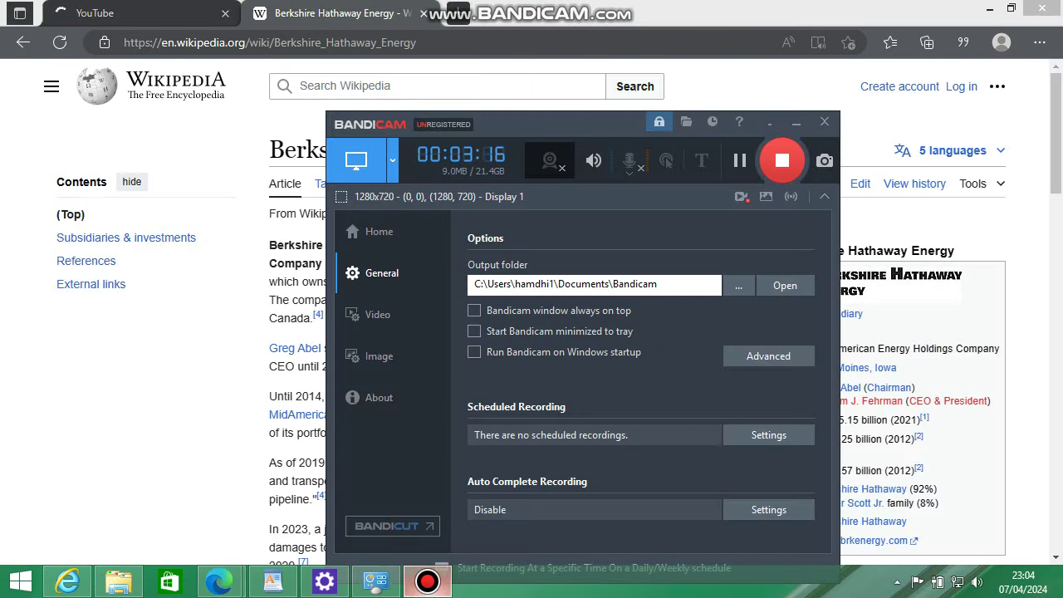
pyautogui.click(428, 583)
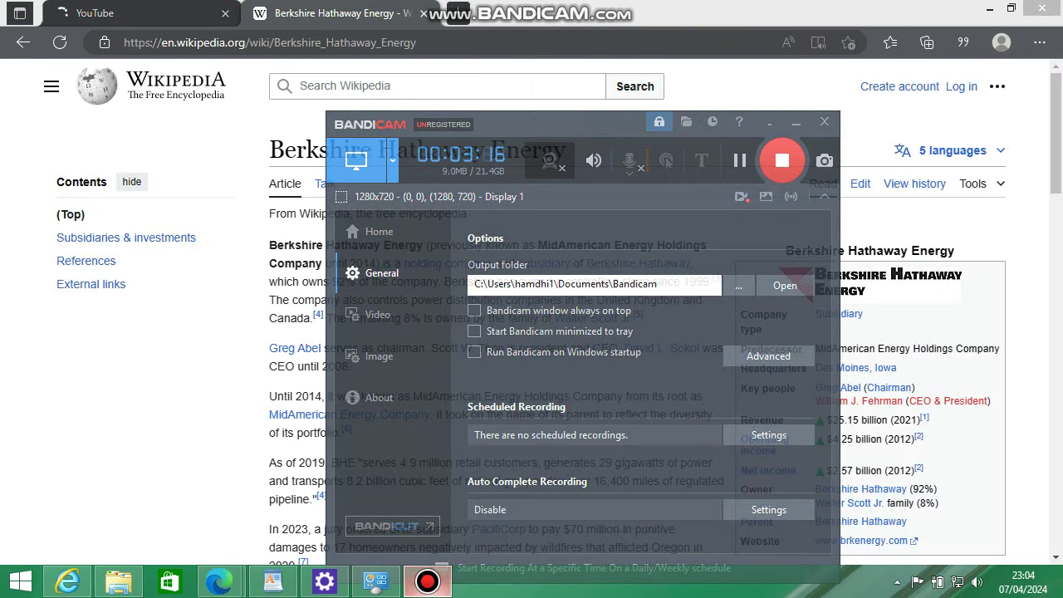
# Look over the YouTube home page and read the Berkshire Hathaway Energy Wikipedia article down to its references
pyautogui.click(125, 13)
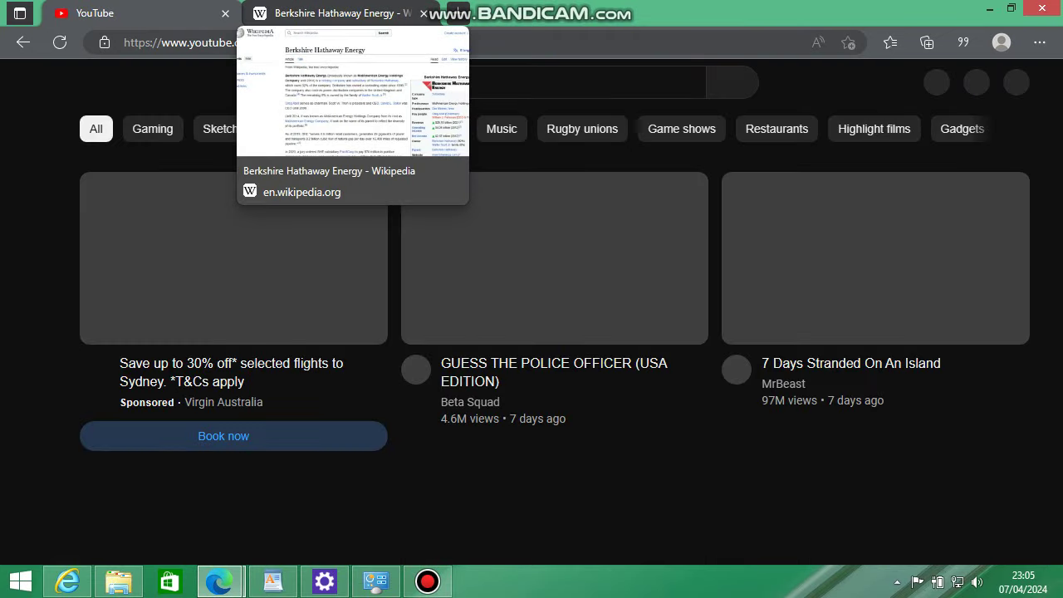
pyautogui.click(333, 13)
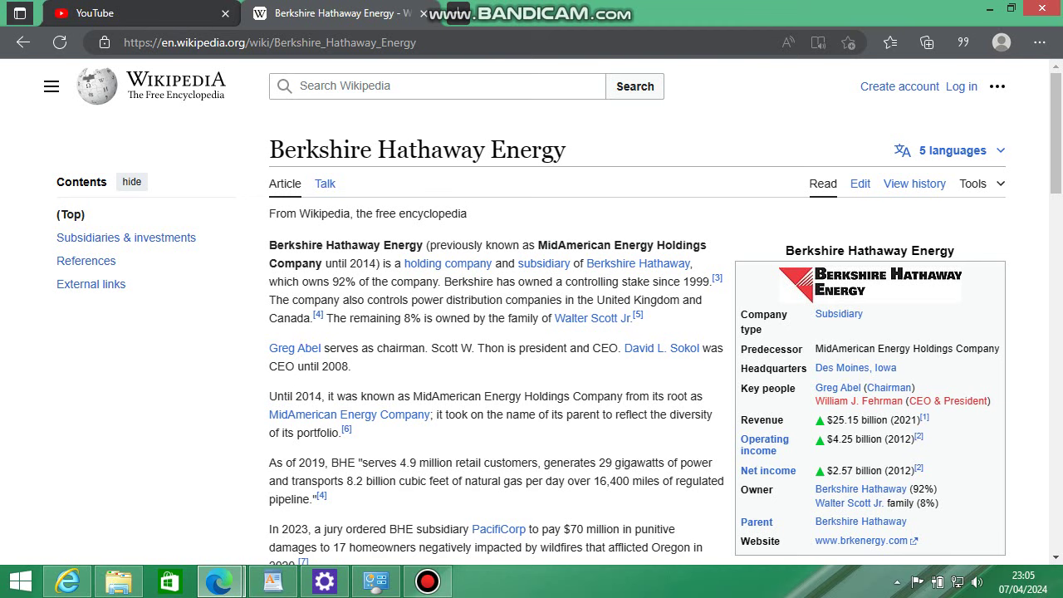
pyautogui.hotkey('ctrl', '1')
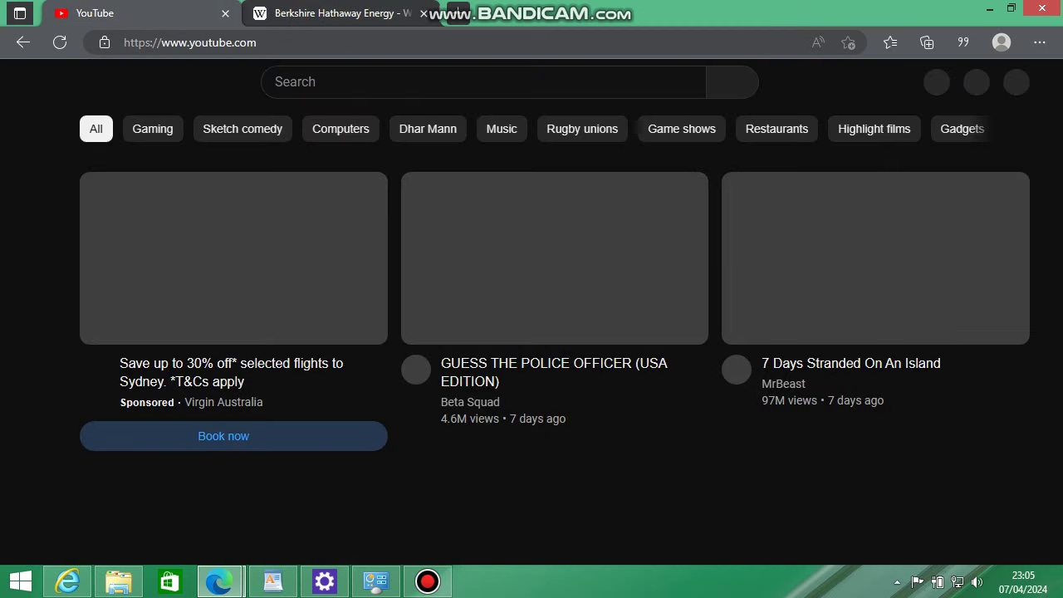
pyautogui.hotkey('ctrl', 'Tab')
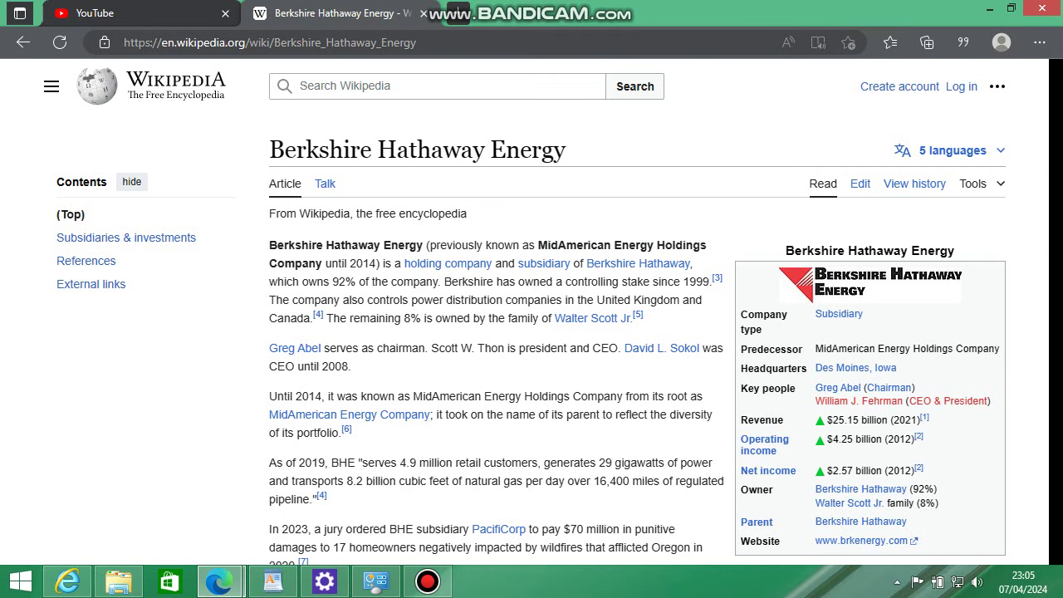
pyautogui.scroll(-9, 532, 312)
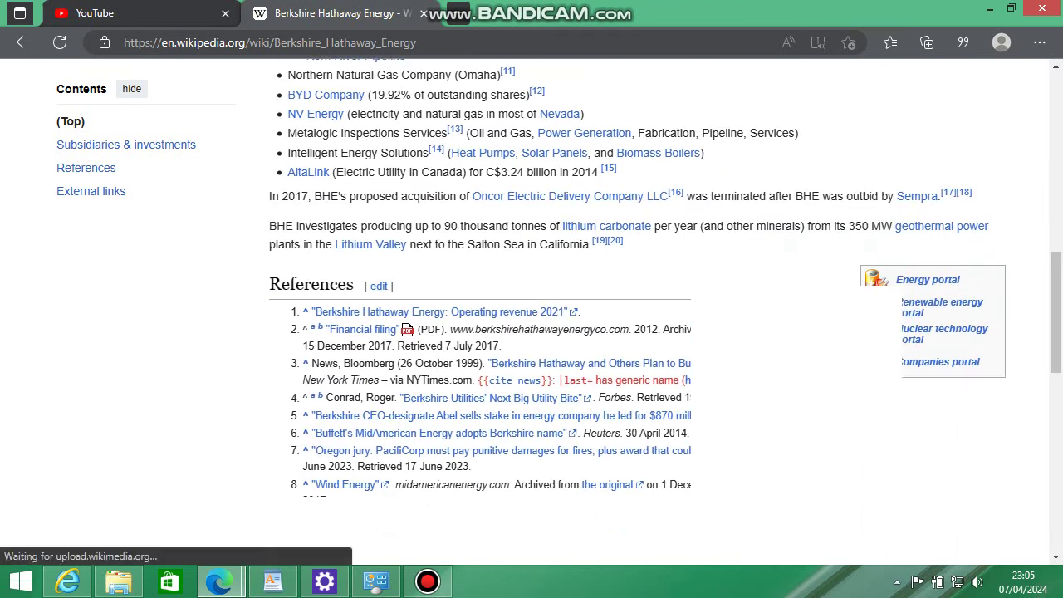
# Minimise Microsoft Edge and close the Personalisation window to clear the desktop
pyautogui.click(990, 8)
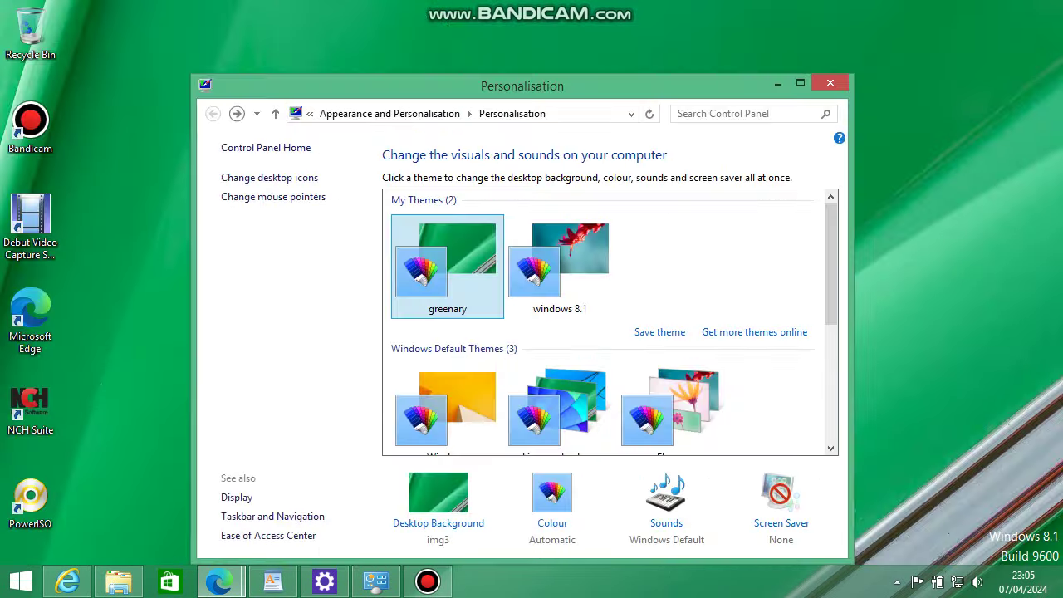
pyautogui.click(830, 82)
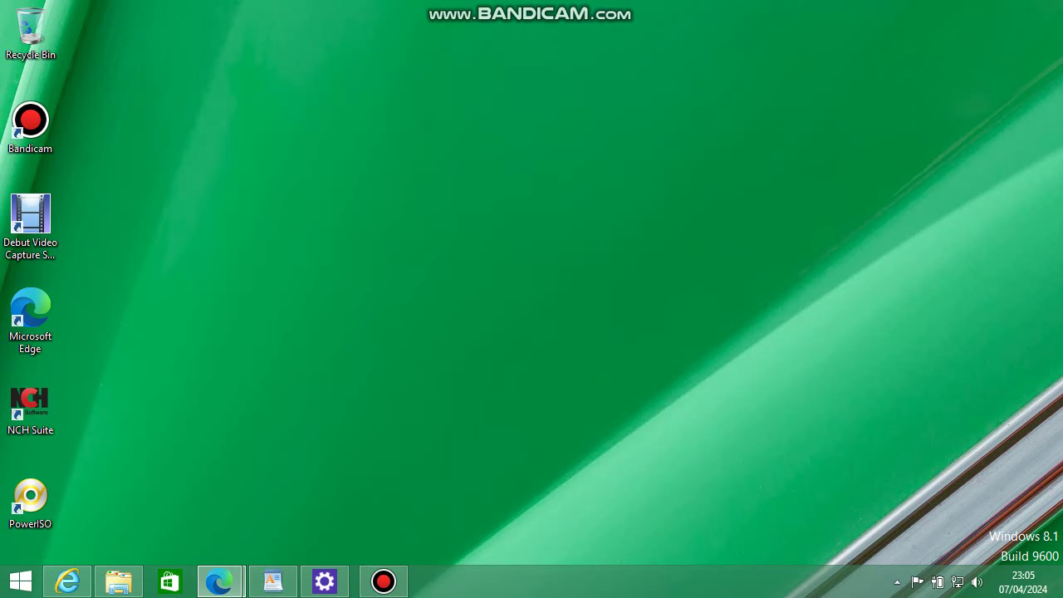
# Look through the available resolutions in the desktop's Screen Resolution settings, then cancel the dialog
pyautogui.rightClick(576, 141)
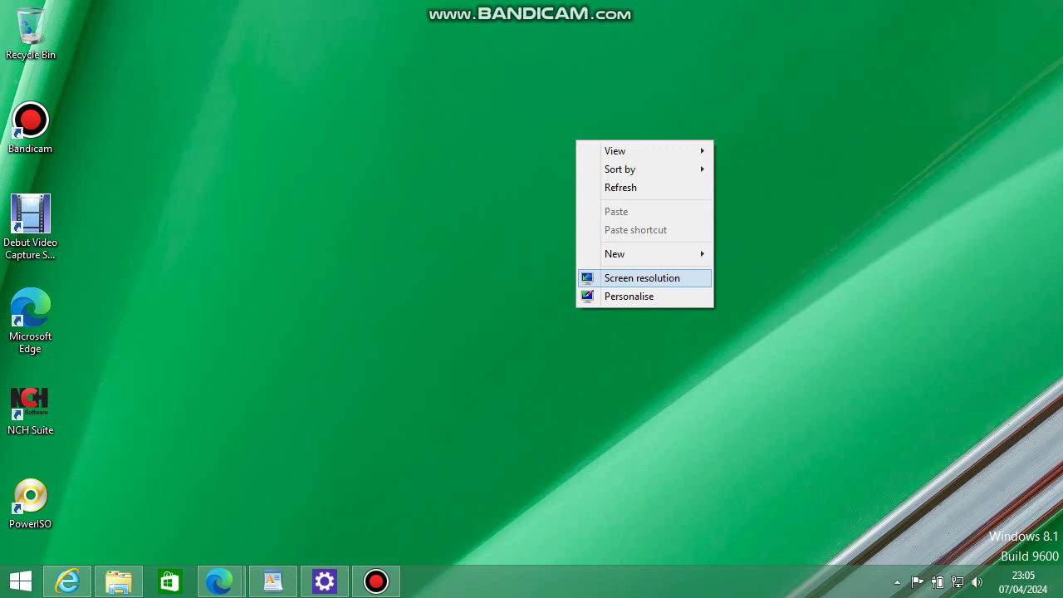
pyautogui.click(642, 278)
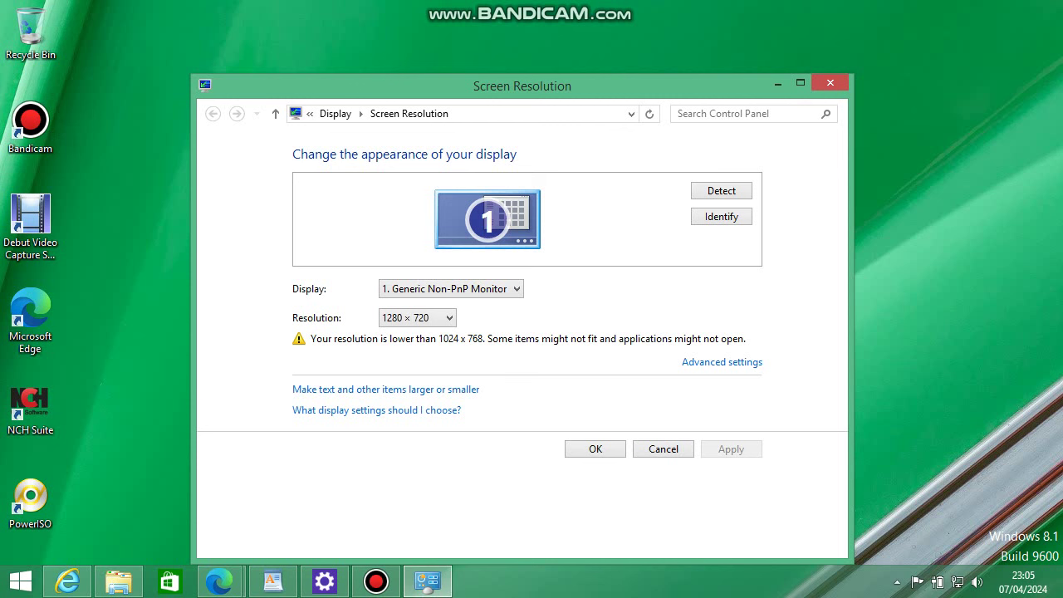
pyautogui.click(418, 318)
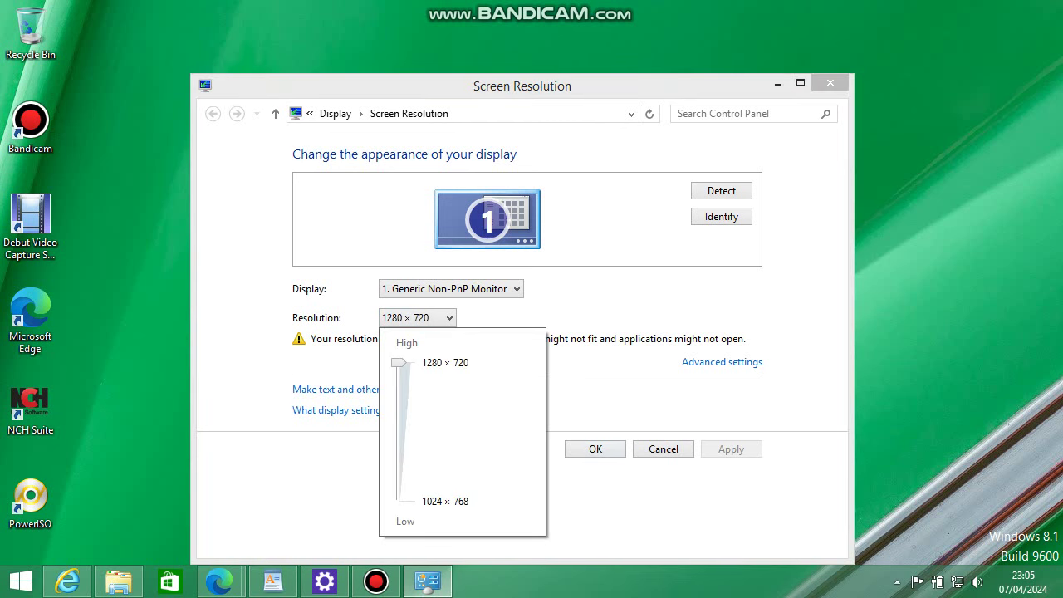
pyautogui.press('Escape')
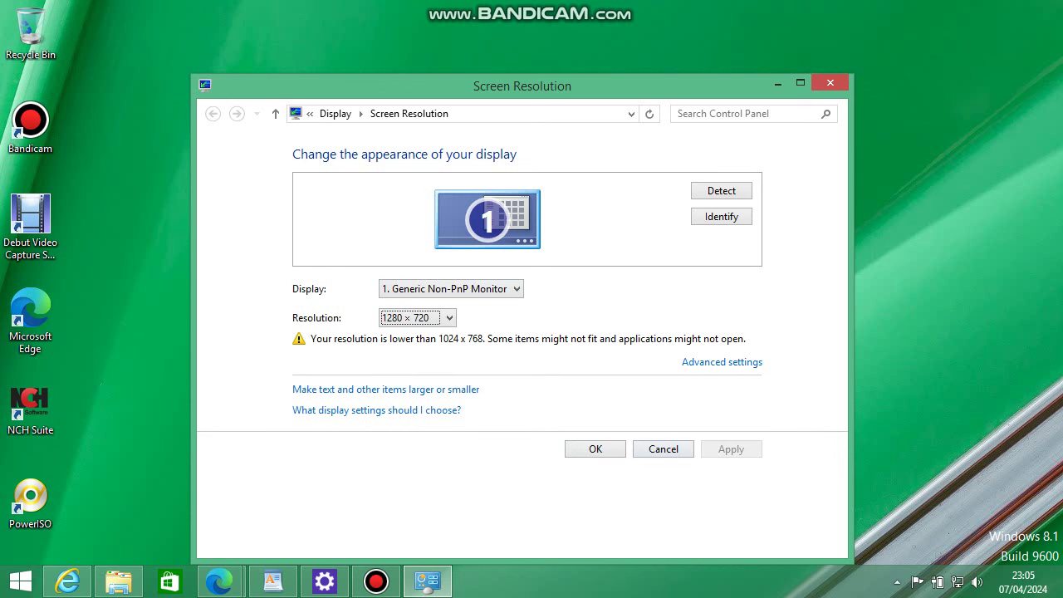
pyautogui.click(664, 449)
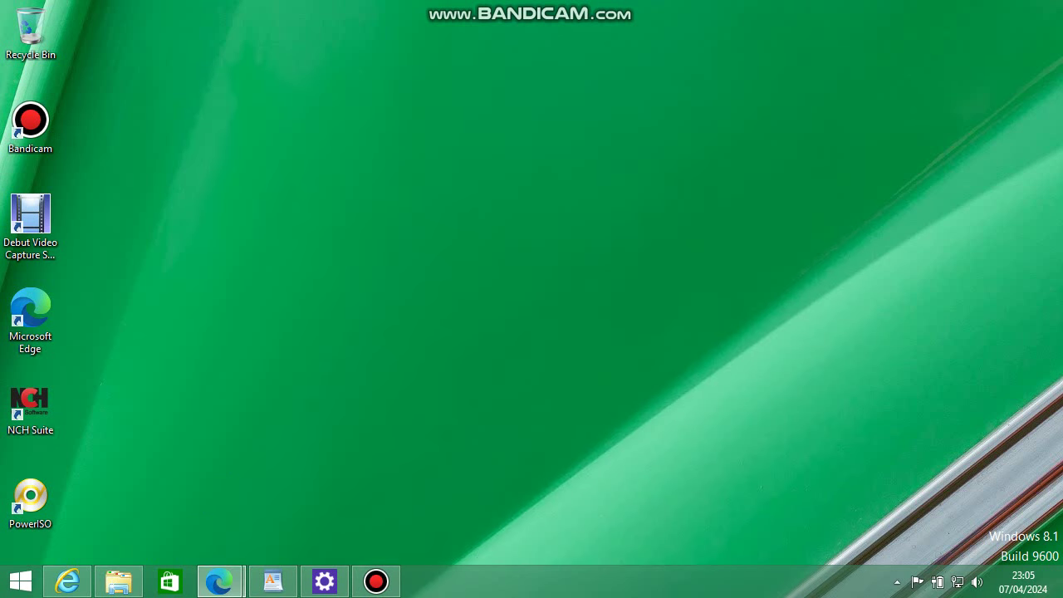
# Try to open the Windows Store app from the desktop
pyautogui.click(169, 581)
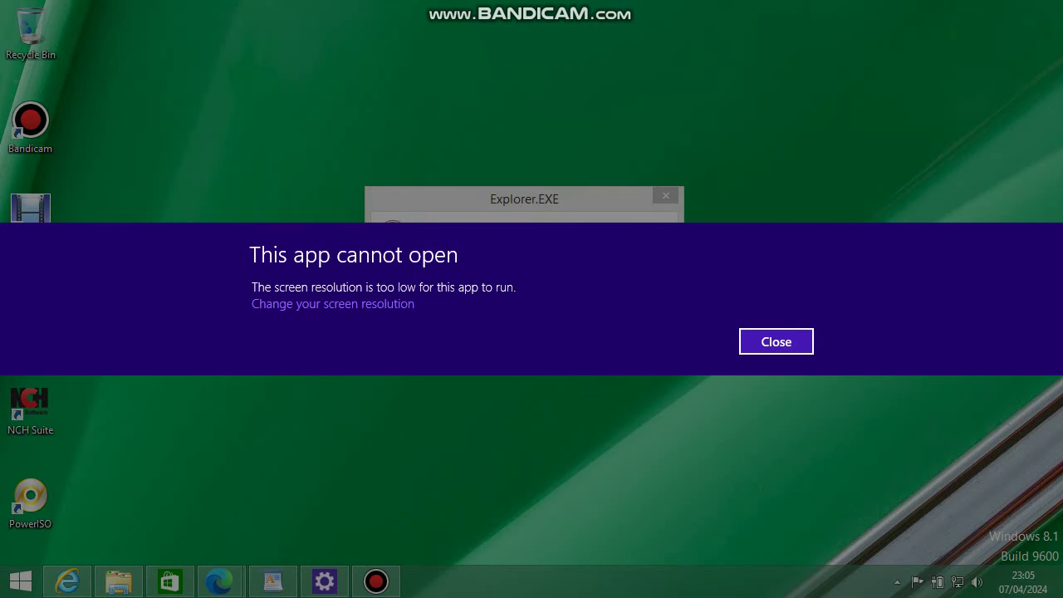
pyautogui.click(776, 341)
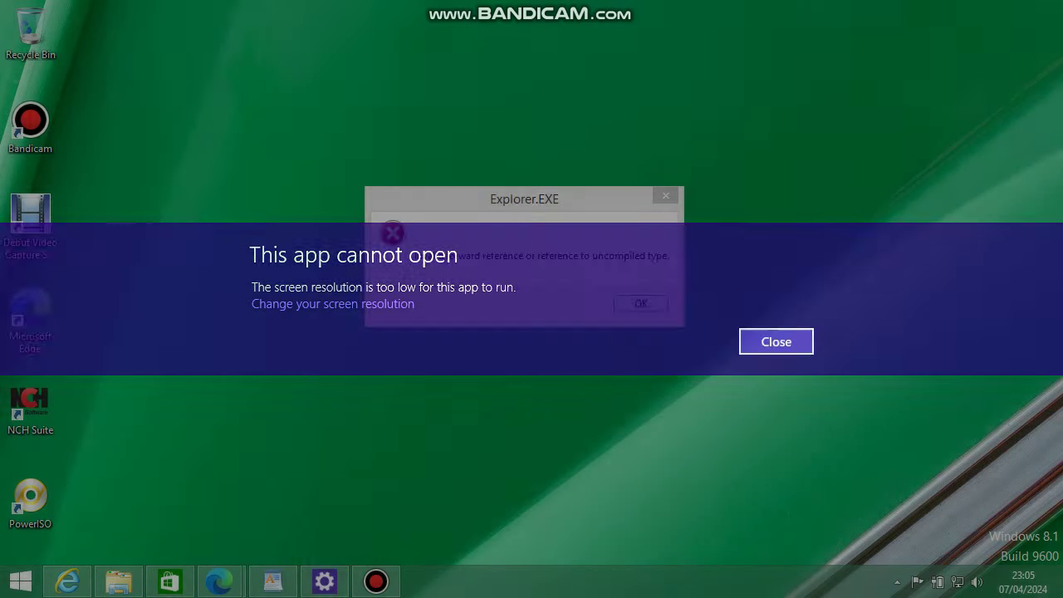
pyautogui.press('Return')
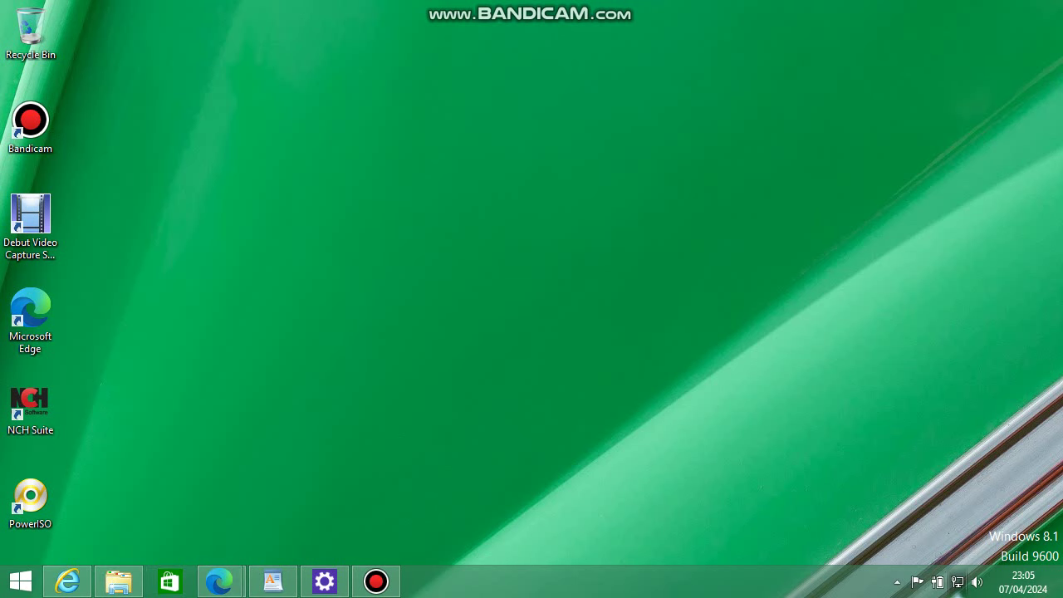
# View the list of network connections and close it
pyautogui.click(958, 582)
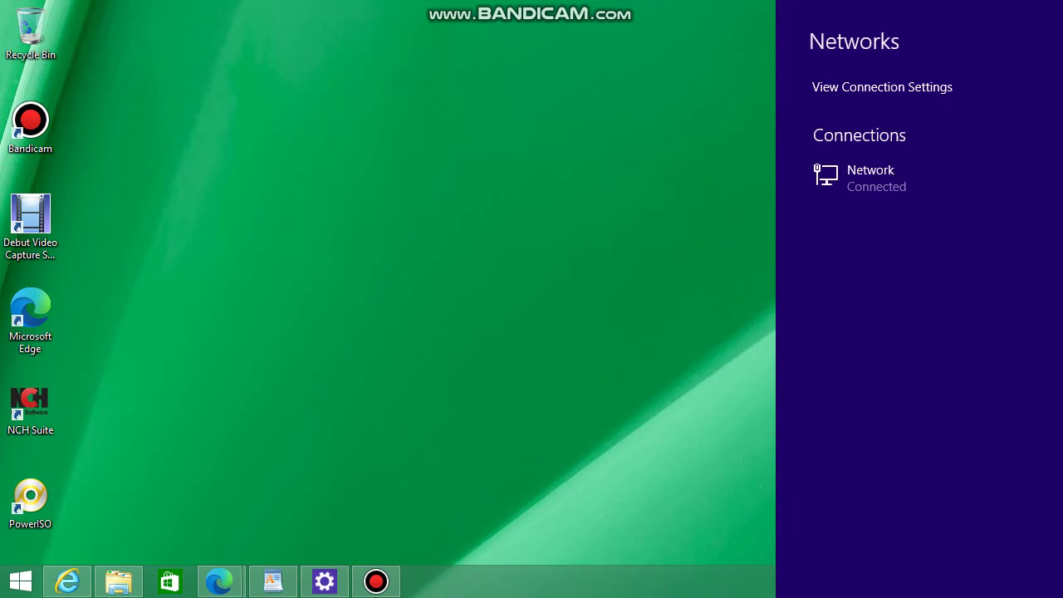
pyautogui.press('Escape')
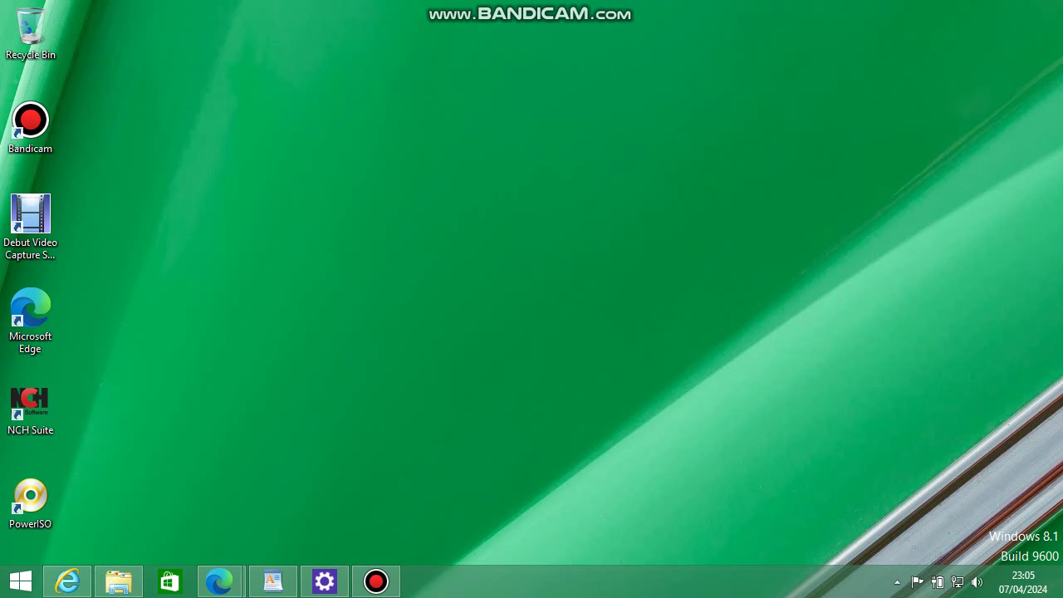
# Try to share a screenshot of the desktop through Mail using the Share charm
pyautogui.press('super+c')
pyautogui.press('Up')
pyautogui.press('Up')
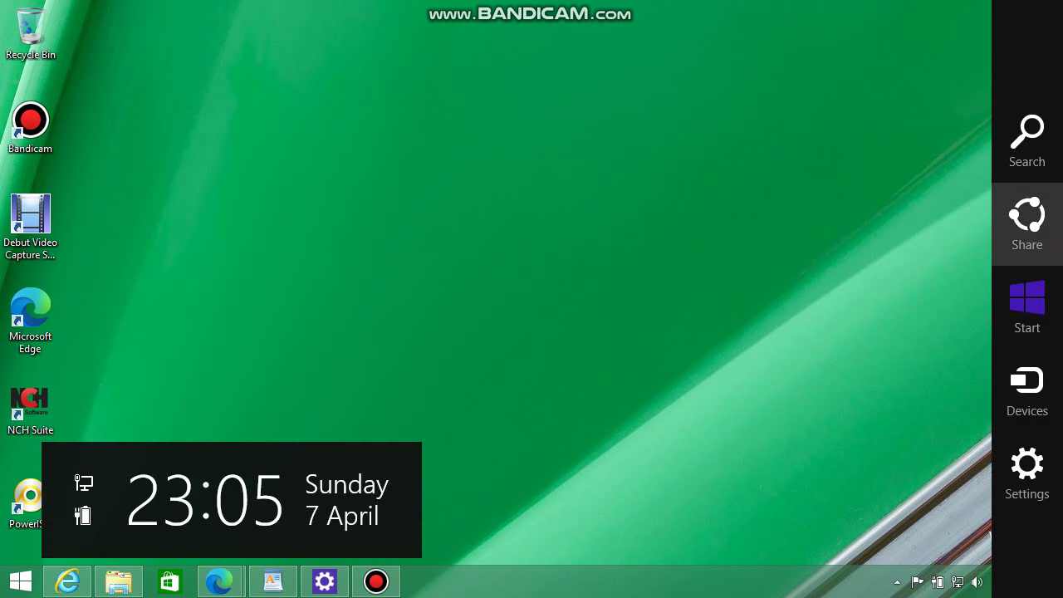
pyautogui.press('Return')
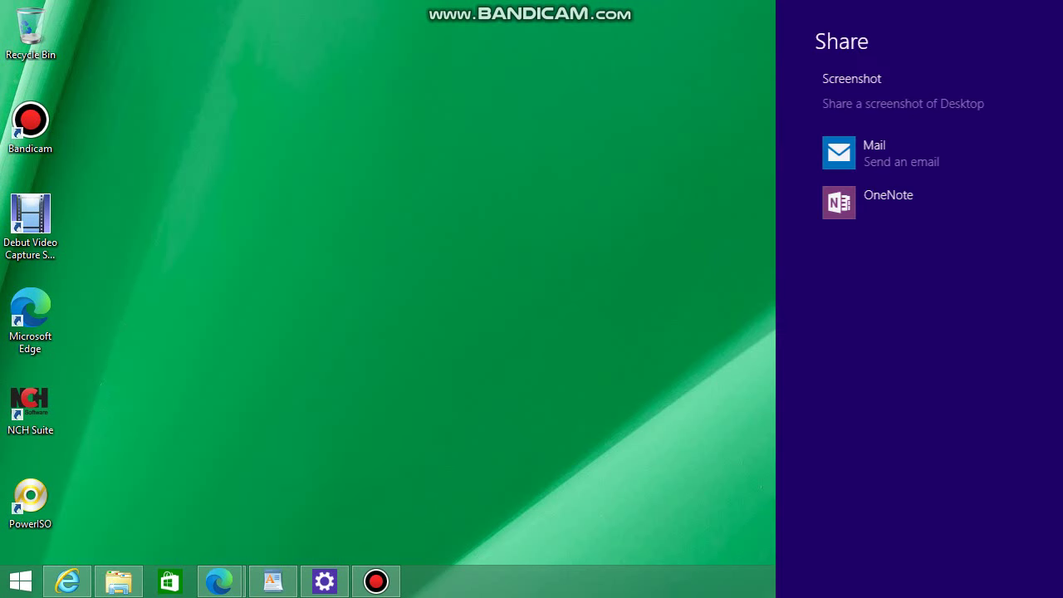
pyautogui.click(919, 152)
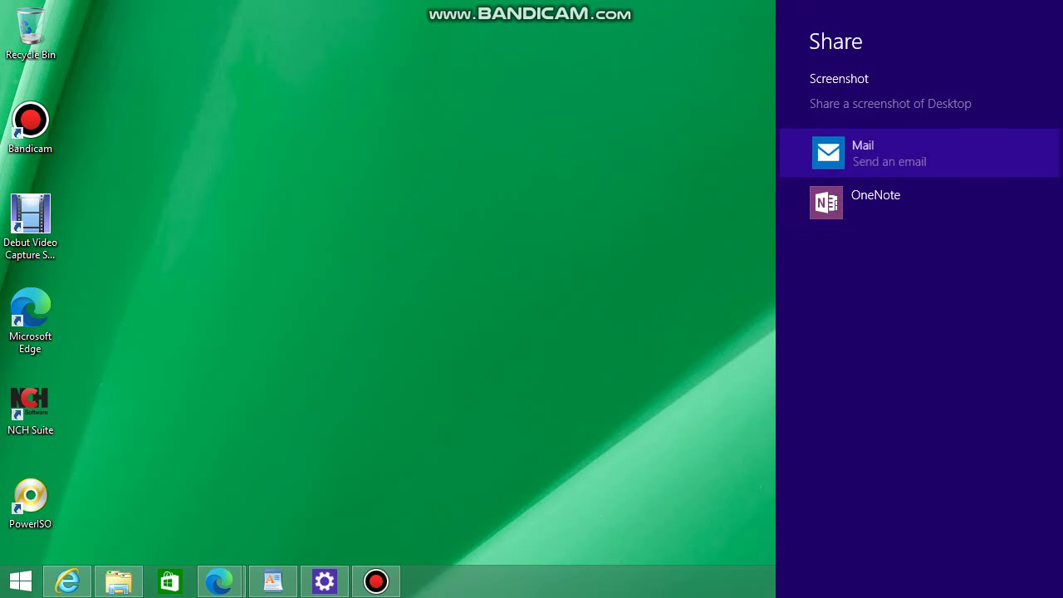
pyautogui.press('Return')
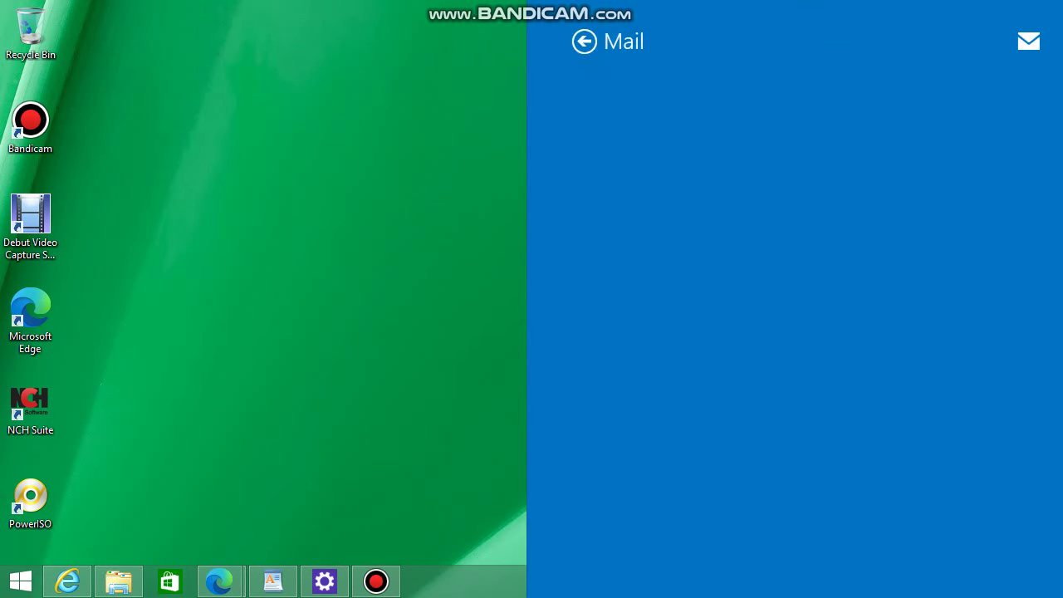
pyautogui.press('Return')
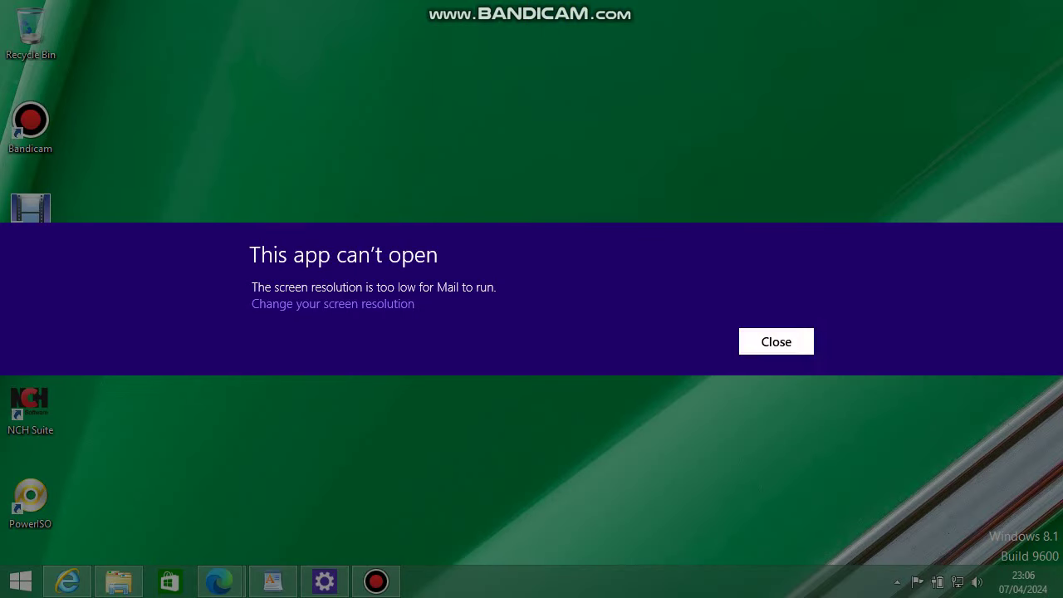
pyautogui.click(957, 583)
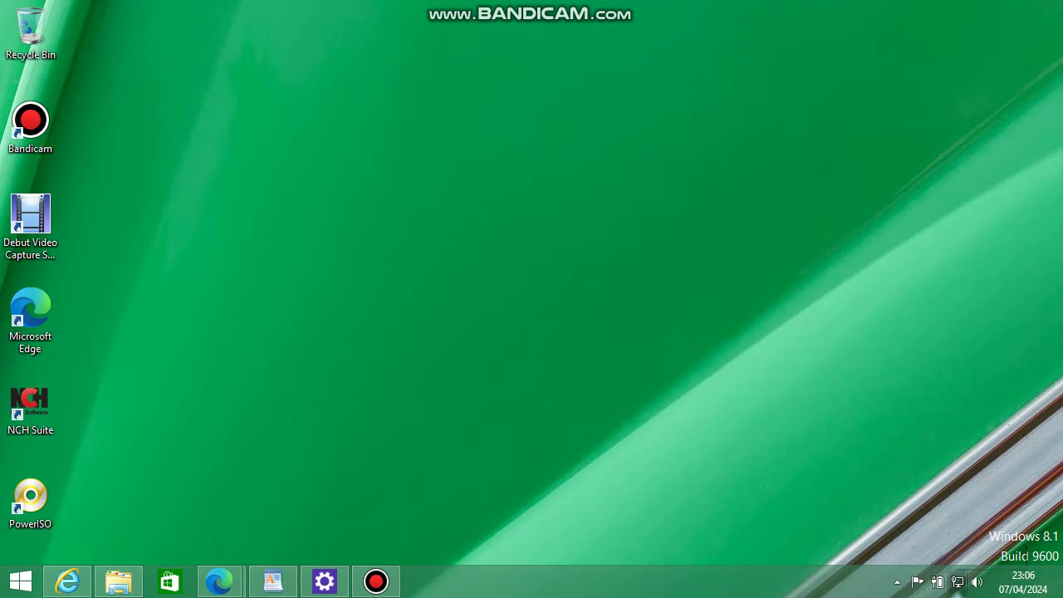
pyautogui.press('Escape')
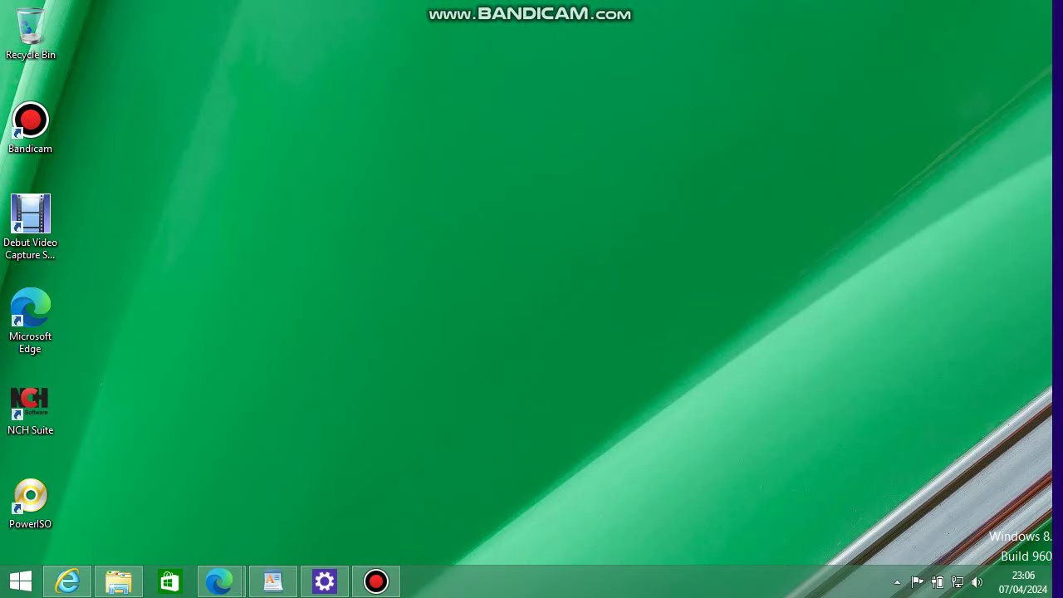
# Review the Play, Print and Project options in the Devices charm, then close it
pyautogui.press('super+c')
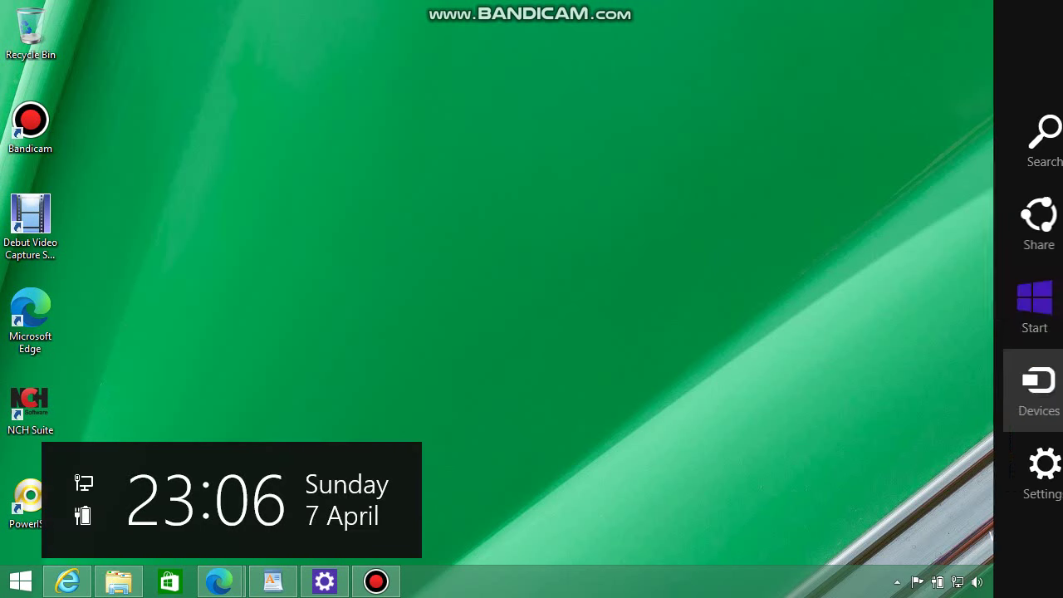
pyautogui.press('Return')
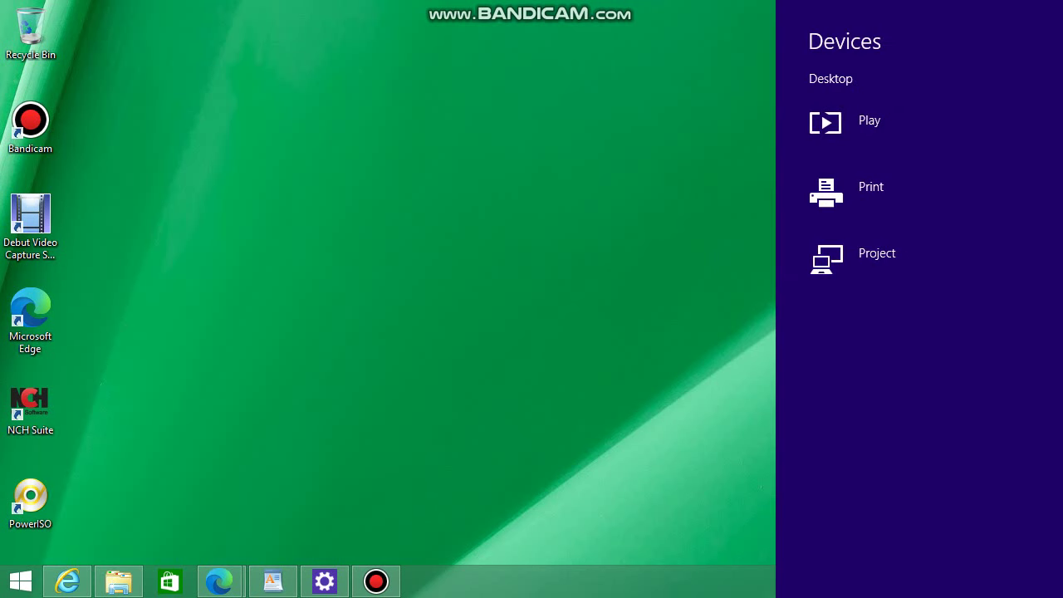
pyautogui.press('Down')
pyautogui.press('Down')
pyautogui.press('Escape')
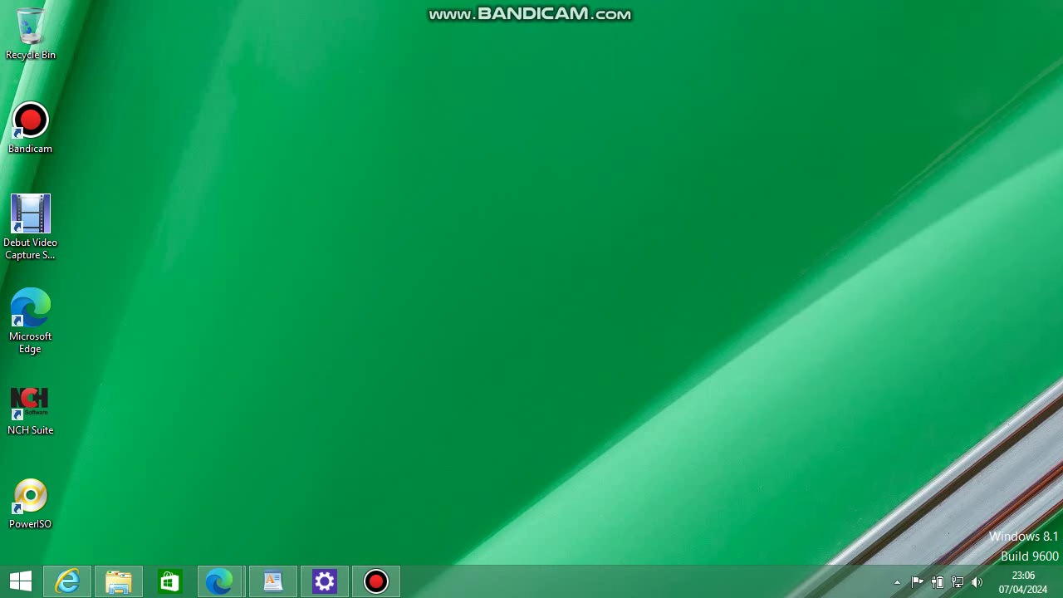
# Review the power choices and desktop options in the Settings charm, then close it
pyautogui.press('super+c')
pyautogui.press('Return')
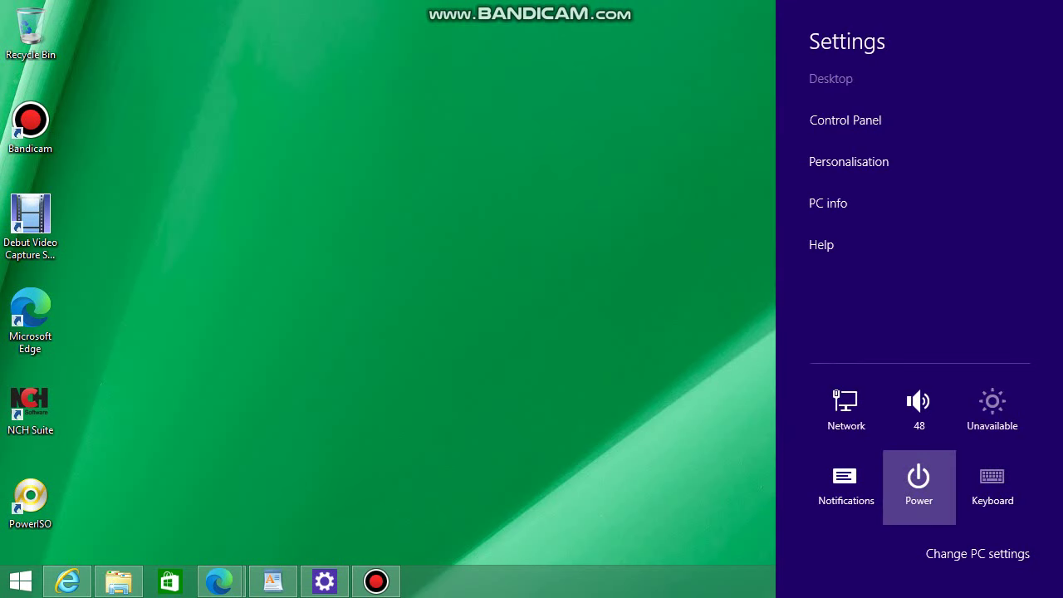
pyautogui.press('Return')
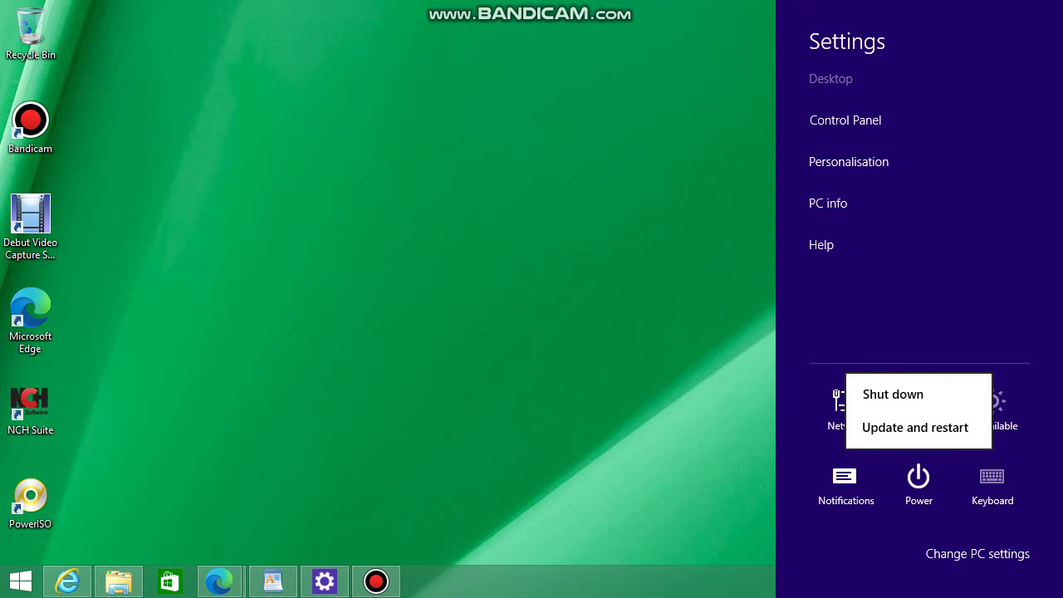
pyautogui.press('Escape')
pyautogui.press('Down')
pyautogui.press('Down')
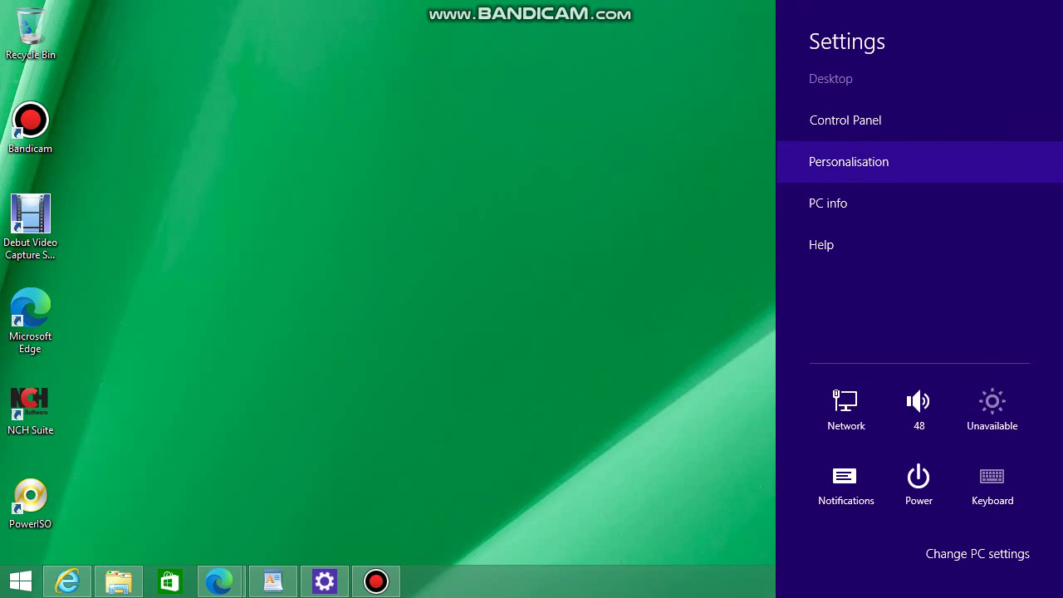
pyautogui.press('Escape')
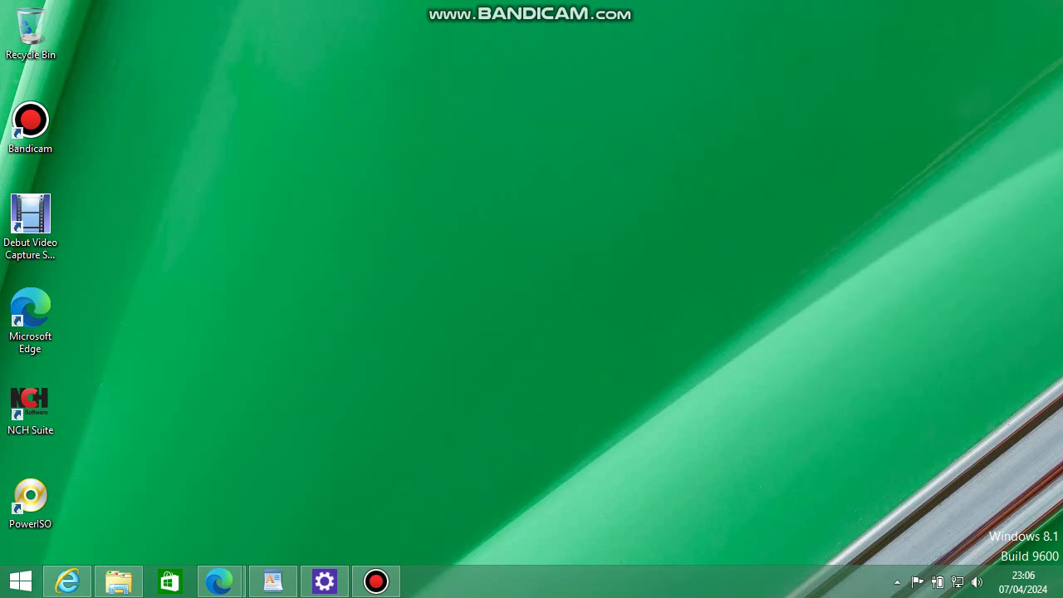
# Open the desktop's Personalisation window and the PC info page through the Settings charm
pyautogui.press('super+c')
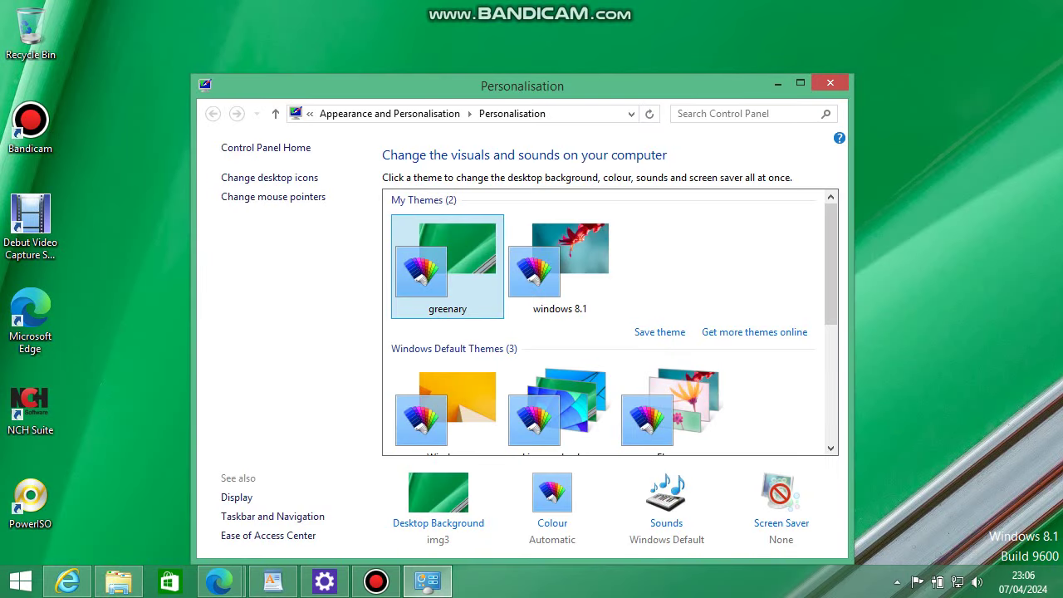
pyautogui.moveTo(1061, 597)
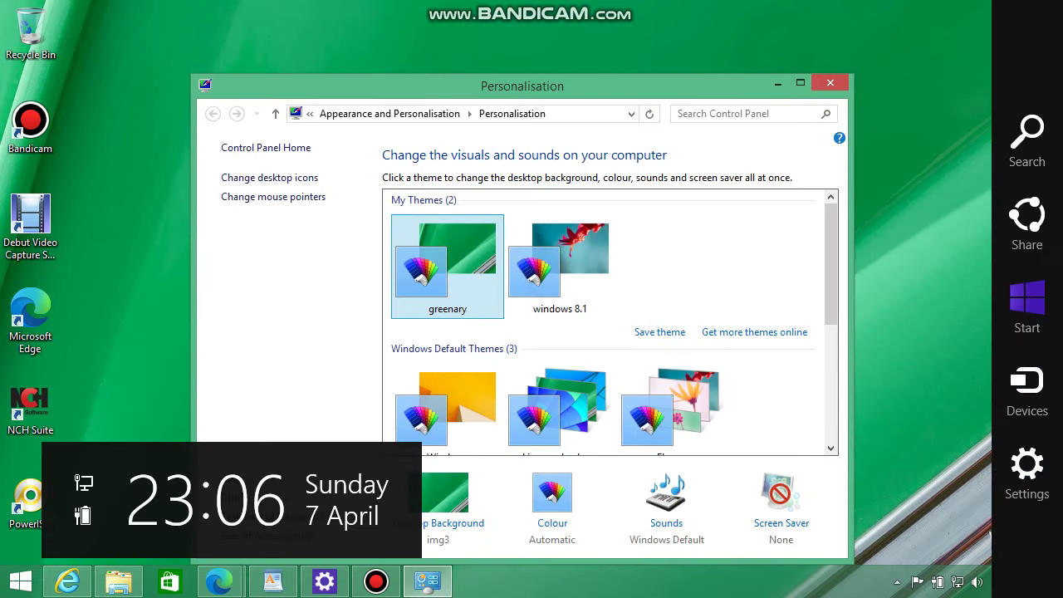
pyautogui.click(1028, 472)
pyautogui.press('super+i')
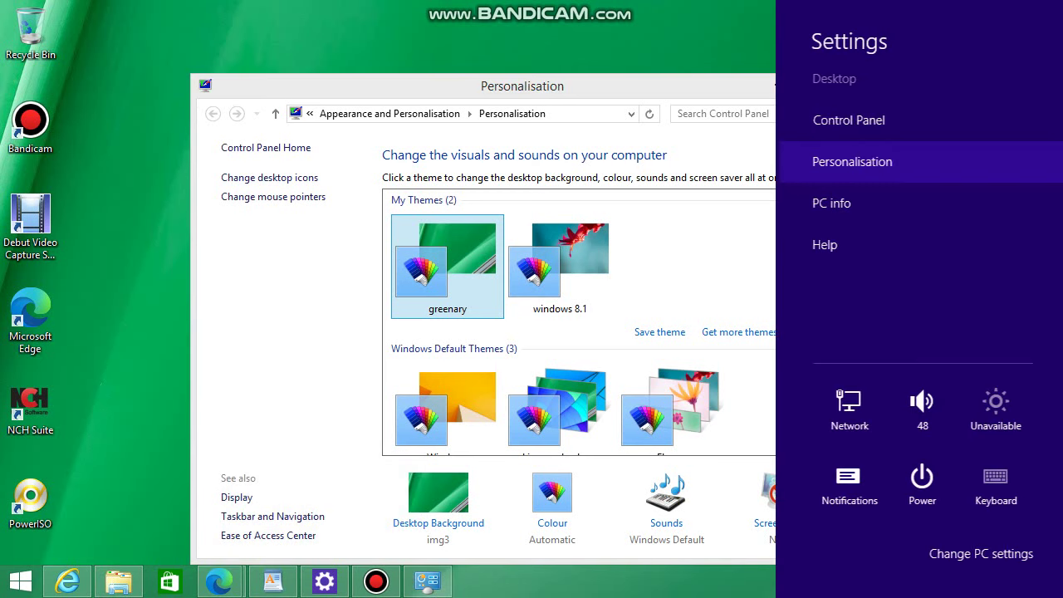
pyautogui.click(829, 204)
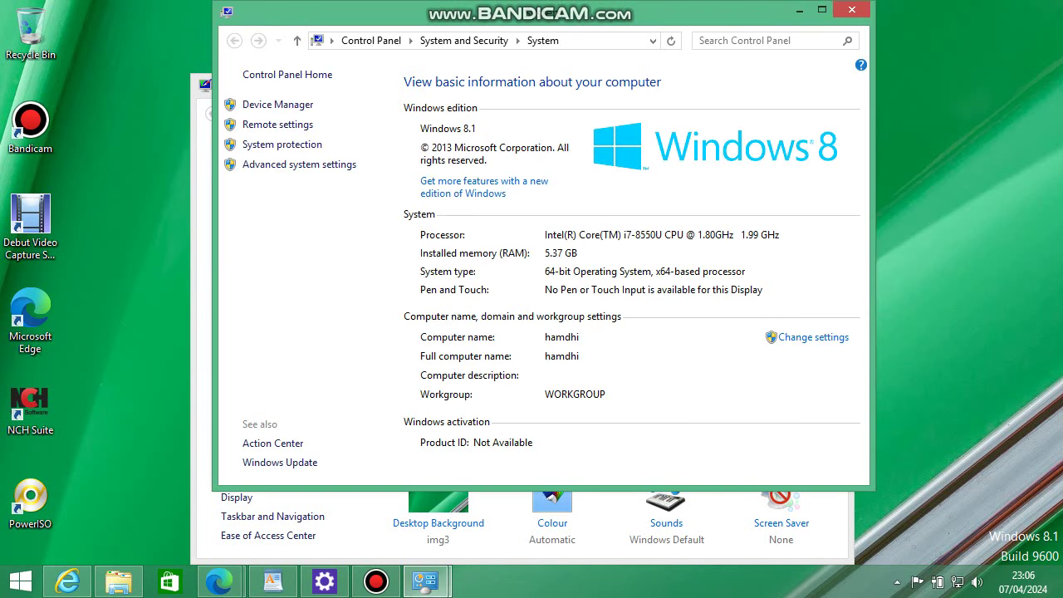
# Review the background designs and the background and accent colour options in the Start screen's Personalise settings
pyautogui.click(21, 581)
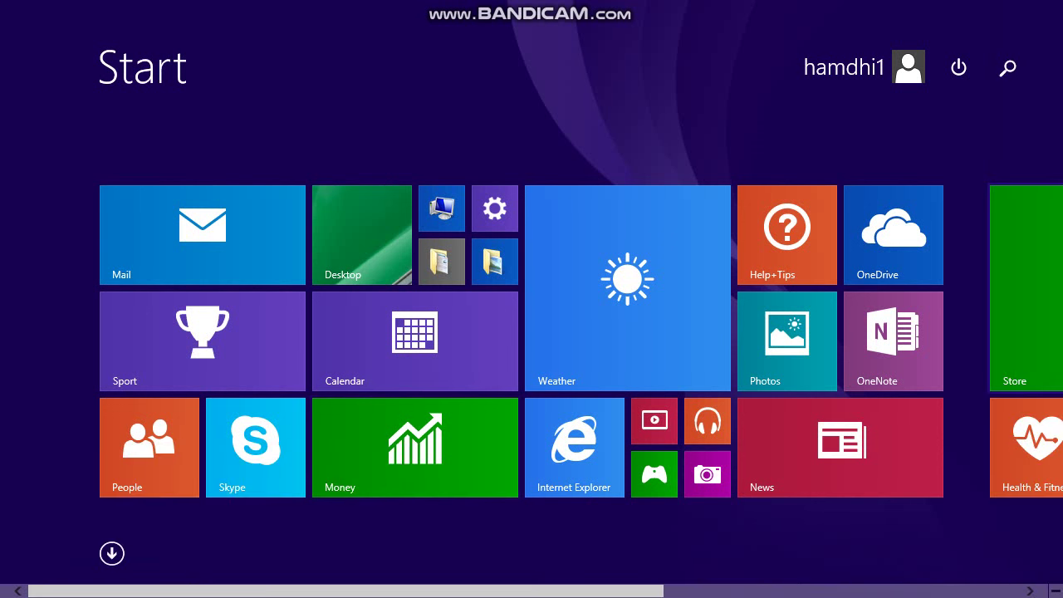
pyautogui.press('super+i')
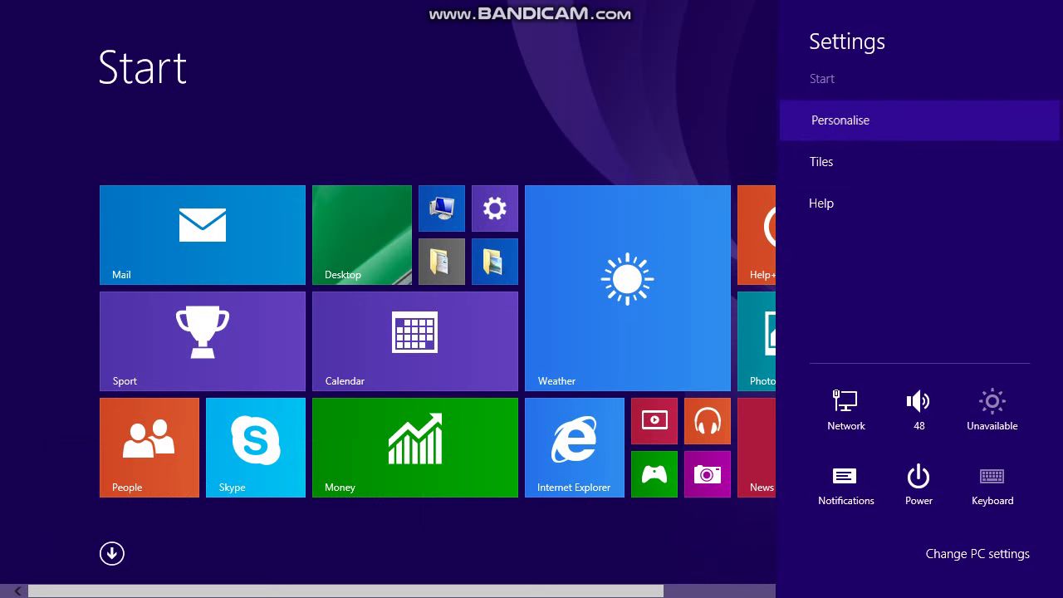
pyautogui.press('Return')
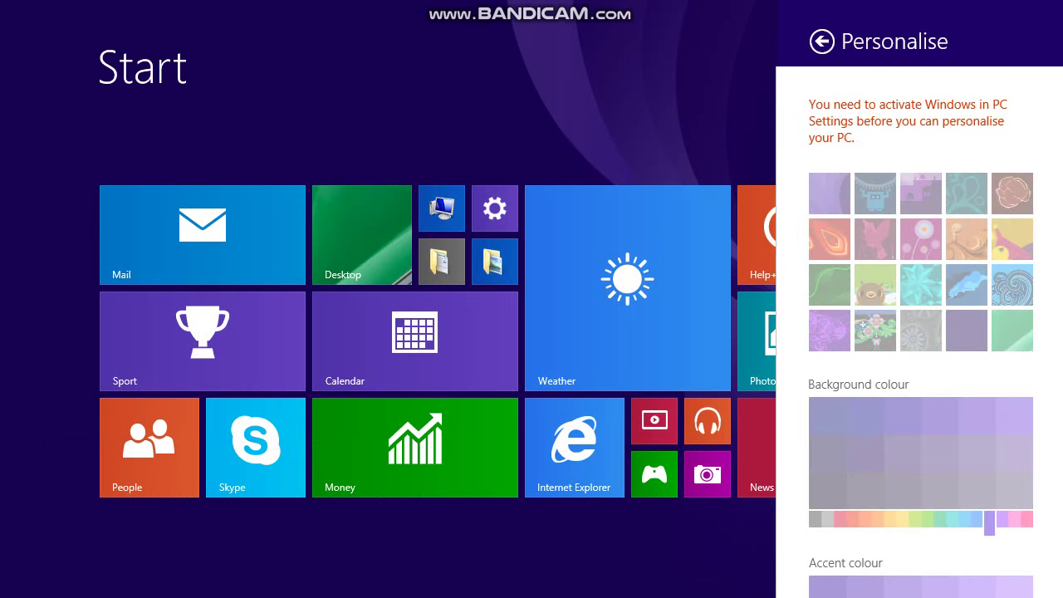
pyautogui.scroll(-2, 920, 333)
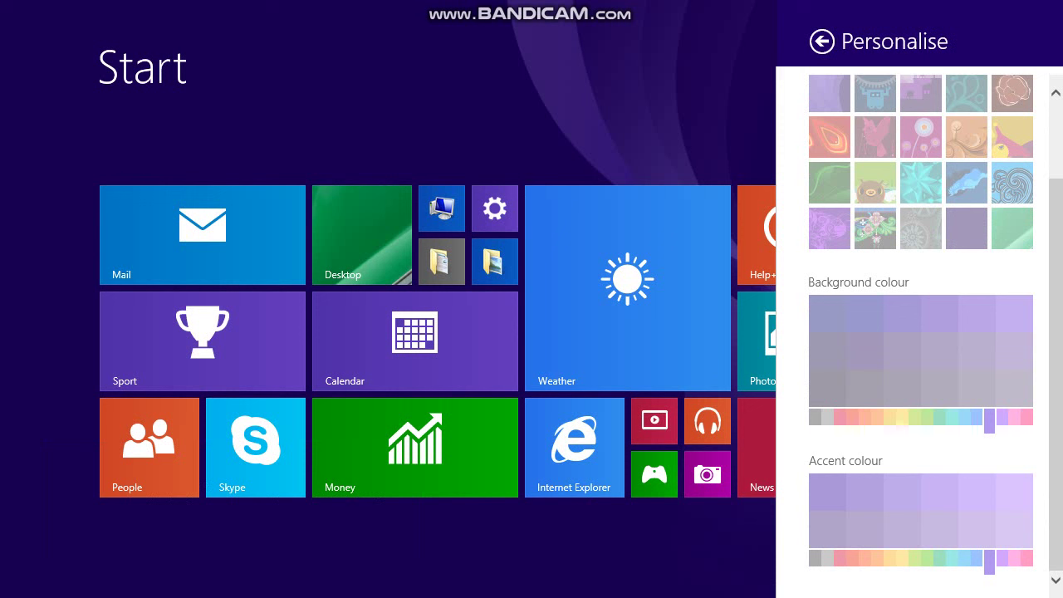
pyautogui.scroll(2, 920, 333)
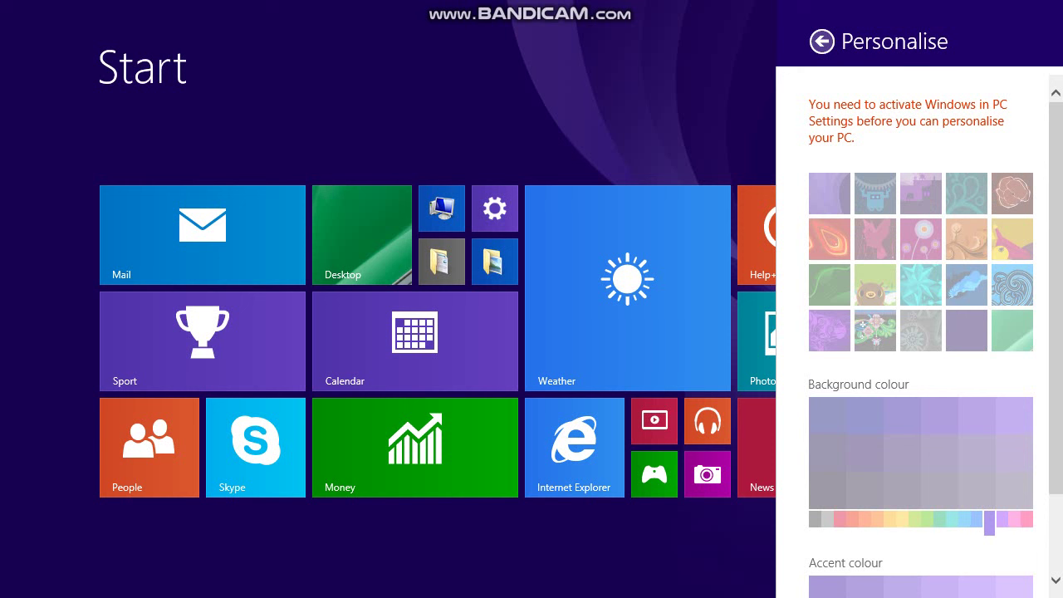
pyautogui.click(821, 41)
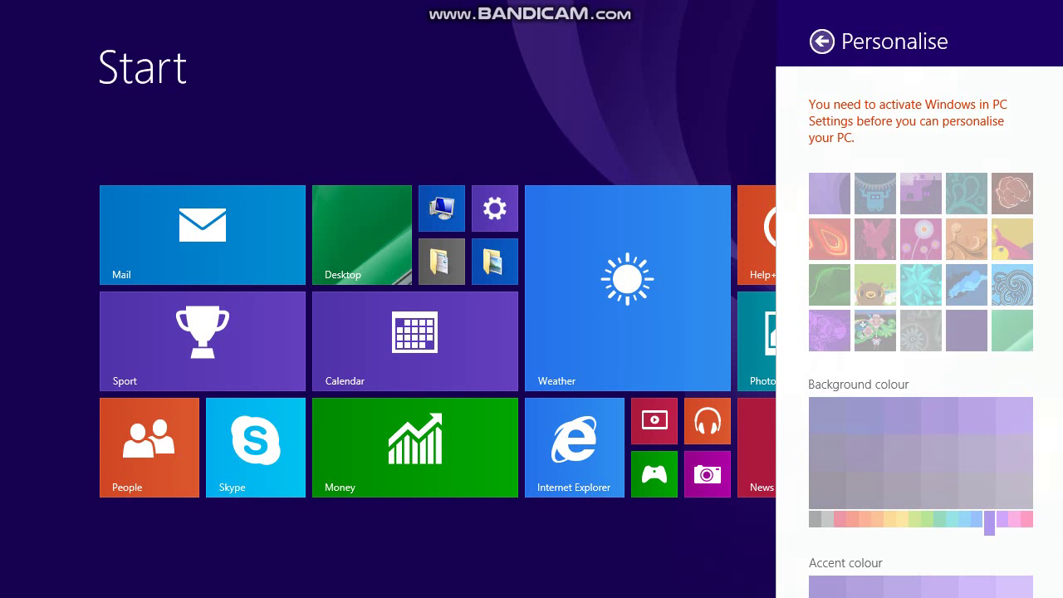
# Clear personal info from the Start screen tiles in the Tiles settings, then return to the main Settings charm
pyautogui.click(824, 161)
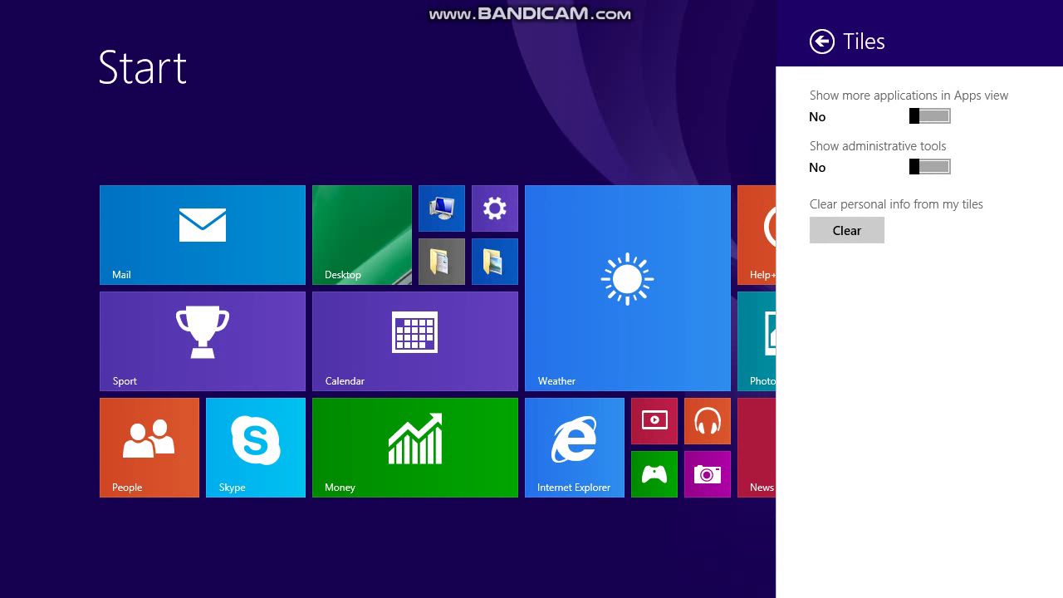
pyautogui.click(847, 230)
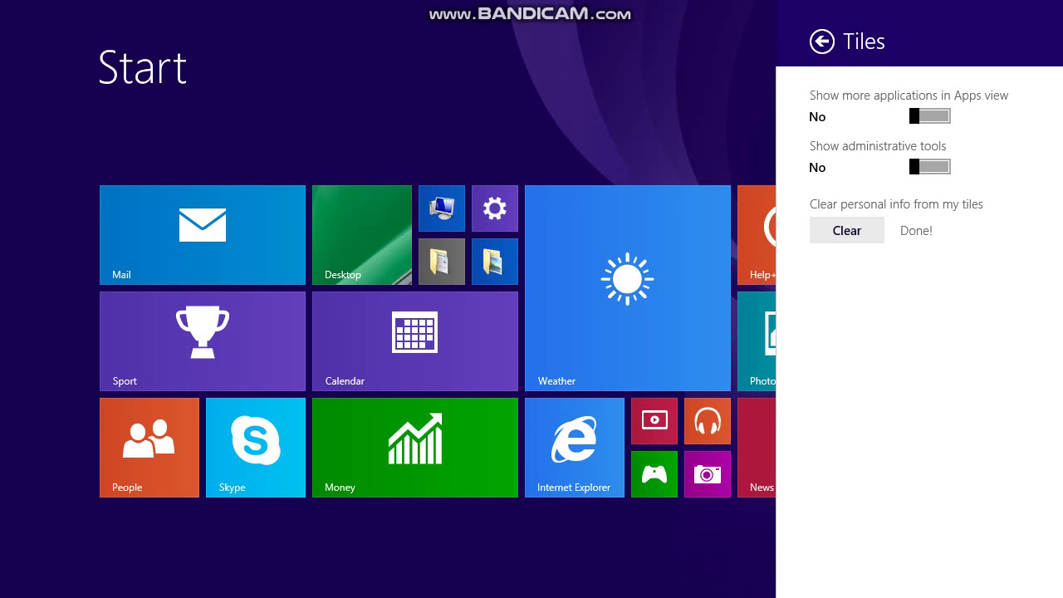
pyautogui.click(822, 42)
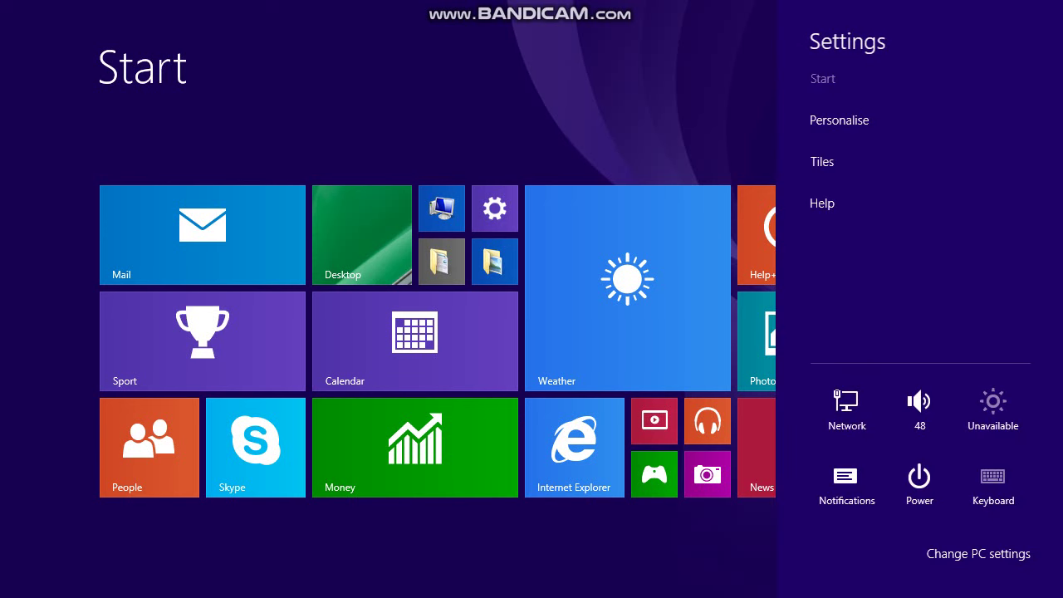
# Review the volume, notification hiding and power choices in the Start screen's Settings charm
pyautogui.click(919, 409)
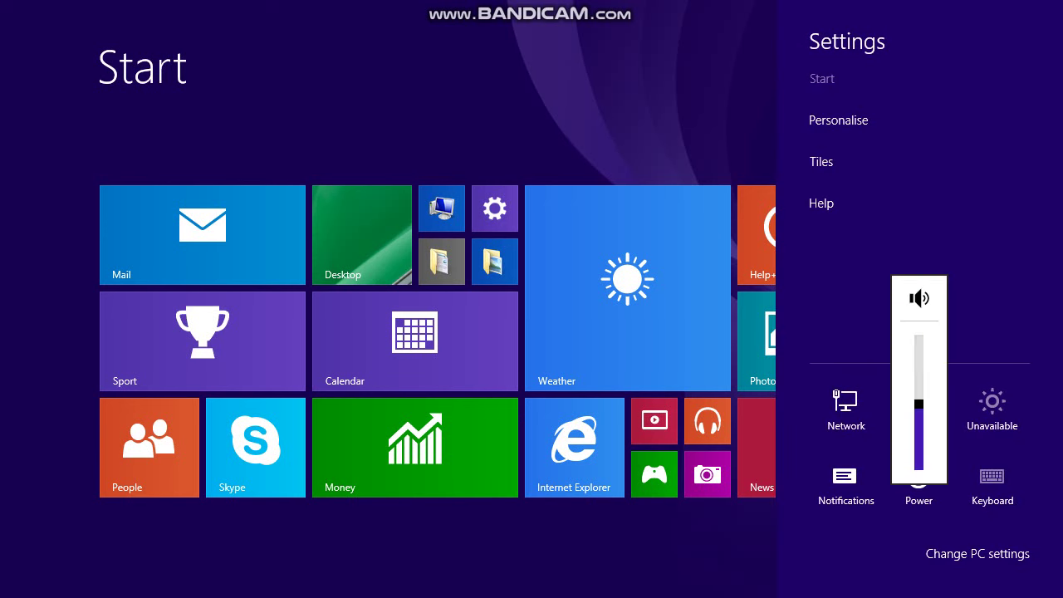
pyautogui.click(855, 486)
pyautogui.click(851, 484)
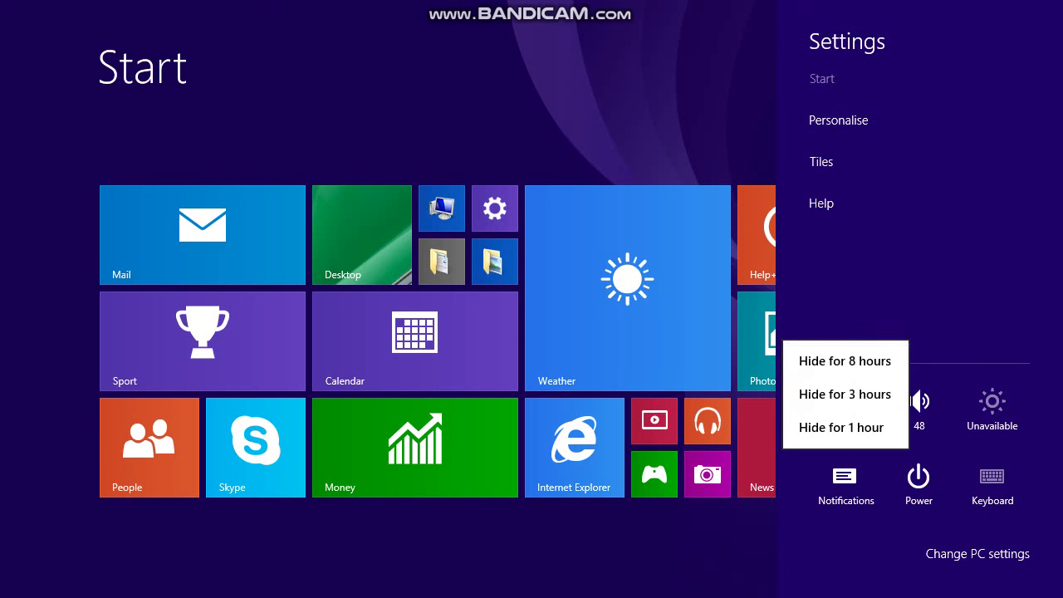
pyautogui.click(919, 485)
pyautogui.click(920, 486)
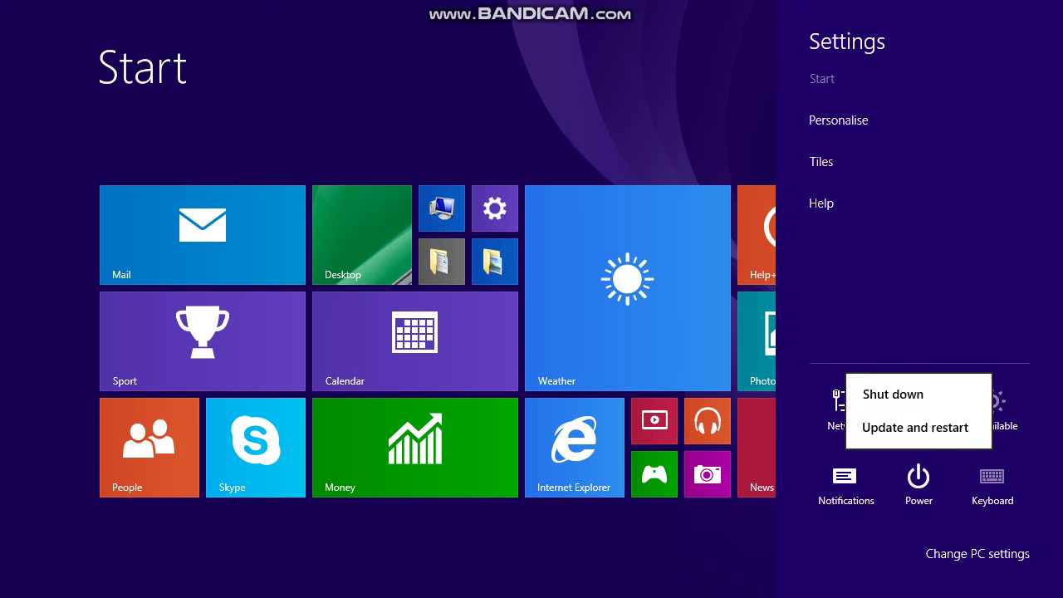
pyautogui.click(990, 486)
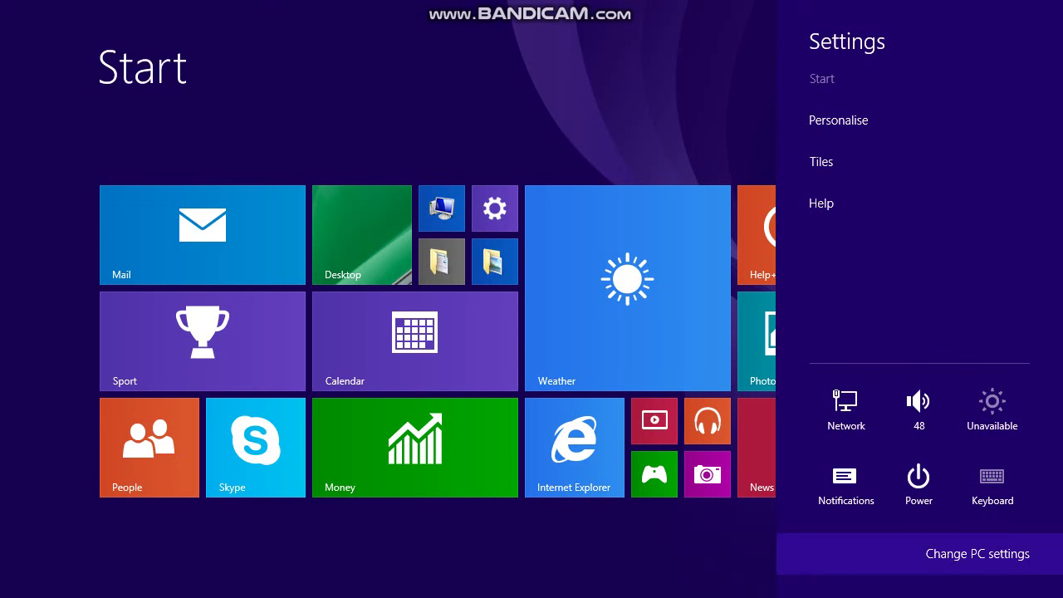
# View the Activate Windows page in PC settings and return to the settings overview
pyautogui.click(978, 553)
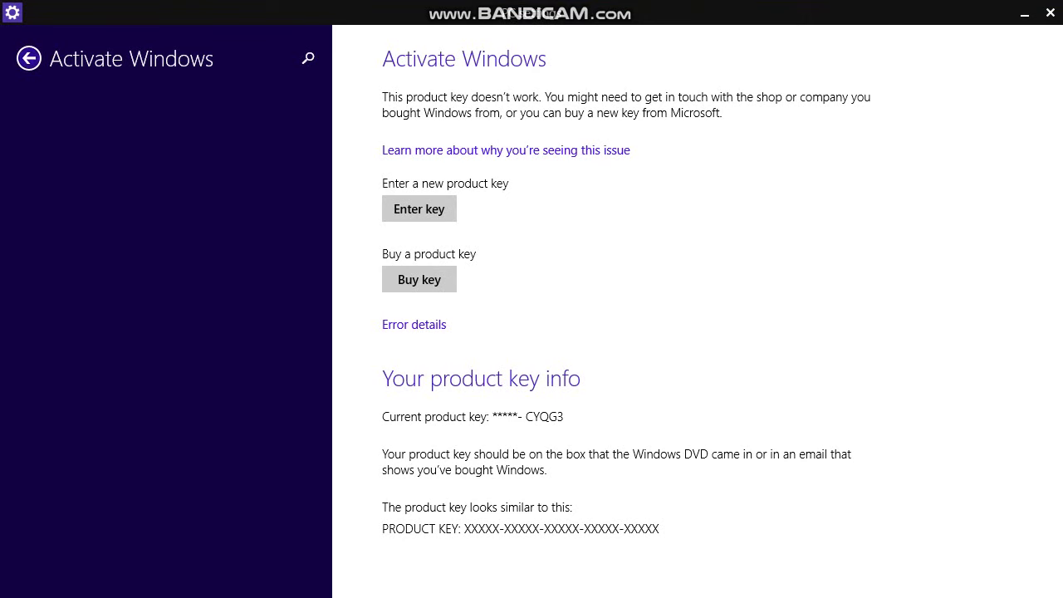
pyautogui.click(29, 58)
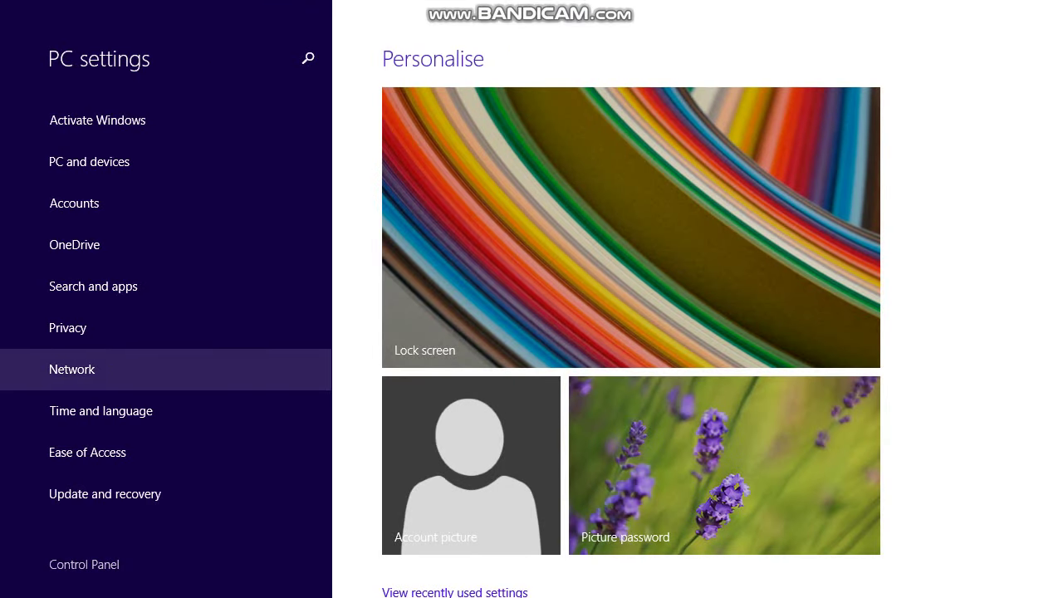
pyautogui.click(98, 120)
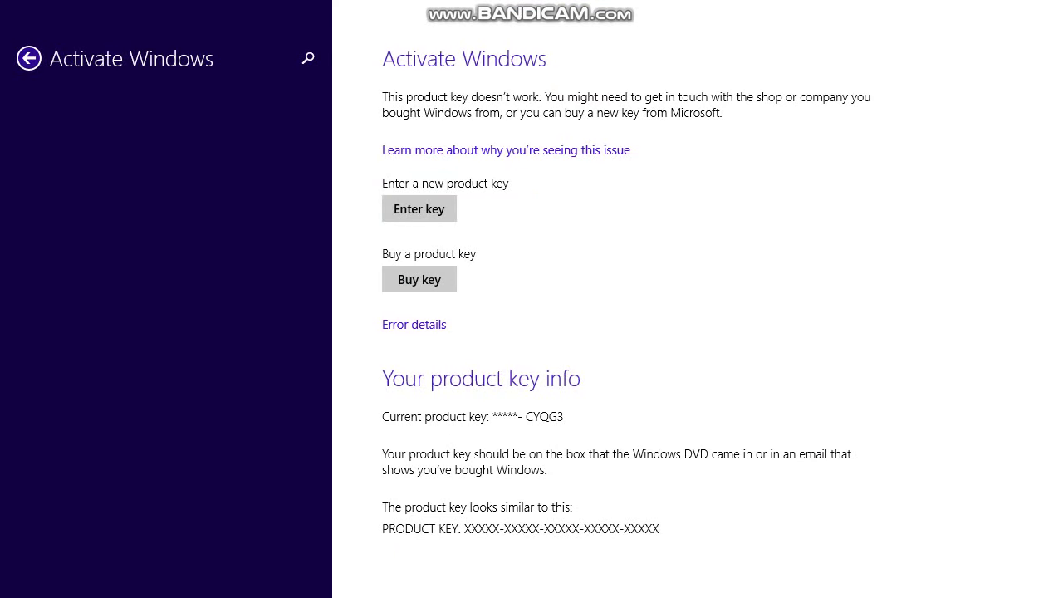
pyautogui.click(32, 57)
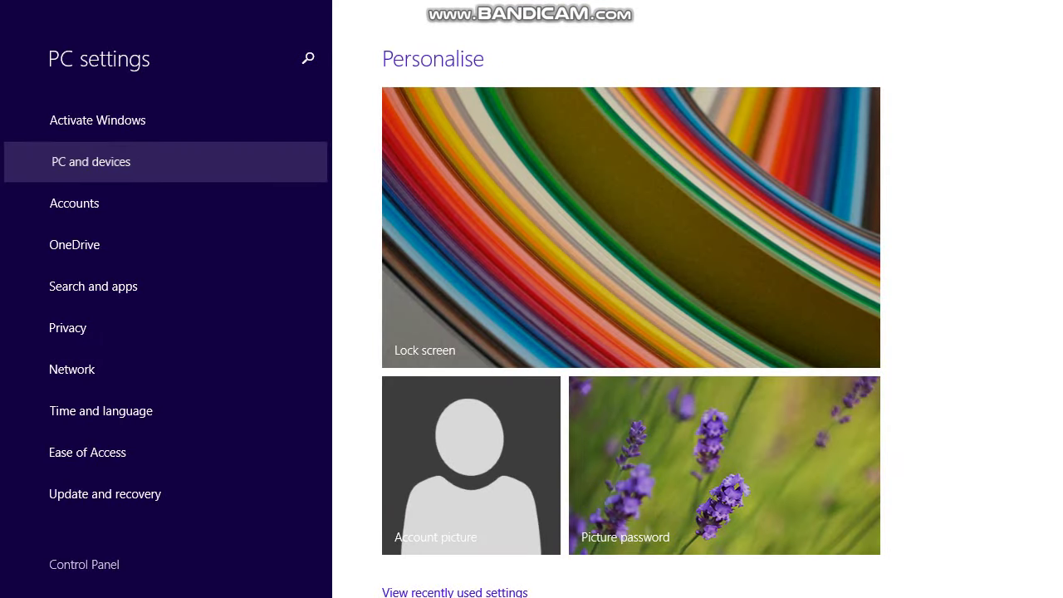
# Look through the Display, Typing, and Power and sleep pages of the PC and devices settings
pyautogui.click(90, 161)
pyautogui.click(69, 162)
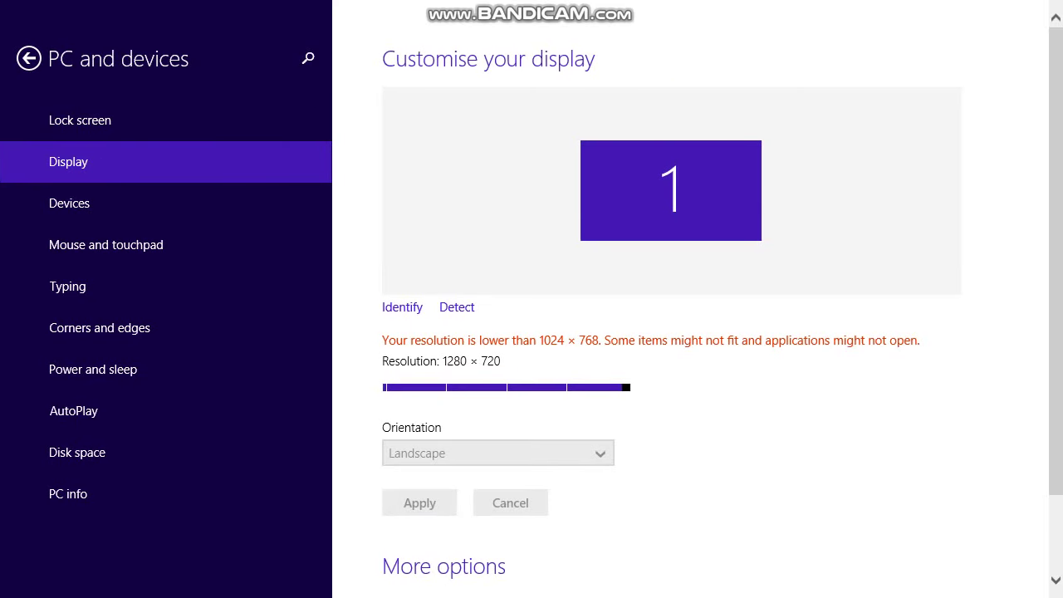
pyautogui.click(70, 286)
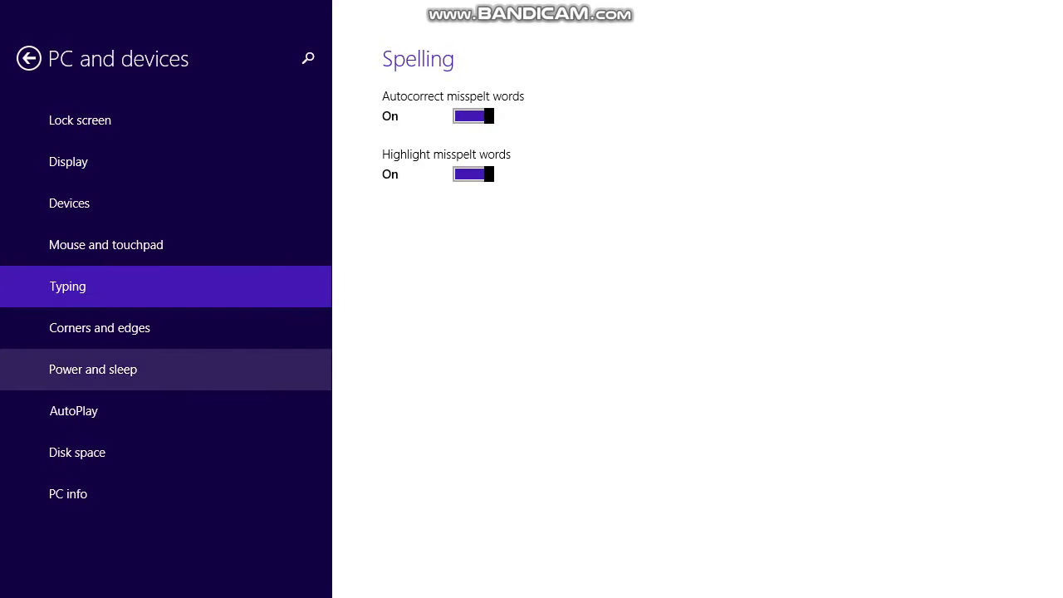
pyautogui.click(93, 369)
# Examine the Lock screen settings and the apps offered for a free lock-screen application slot, without choosing one
pyautogui.click(80, 120)
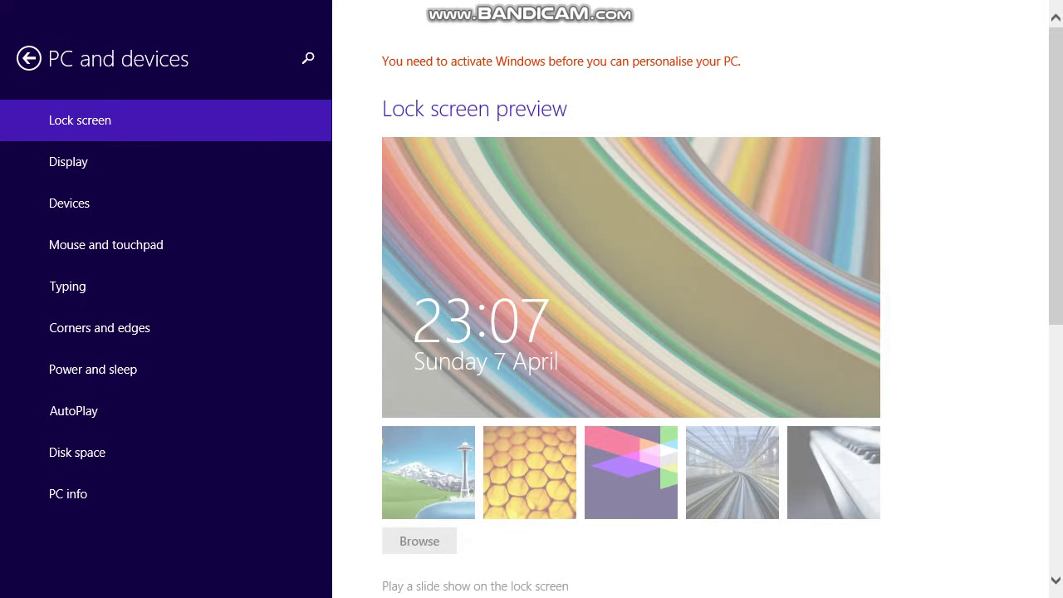
pyautogui.scroll(-5, 631, 332)
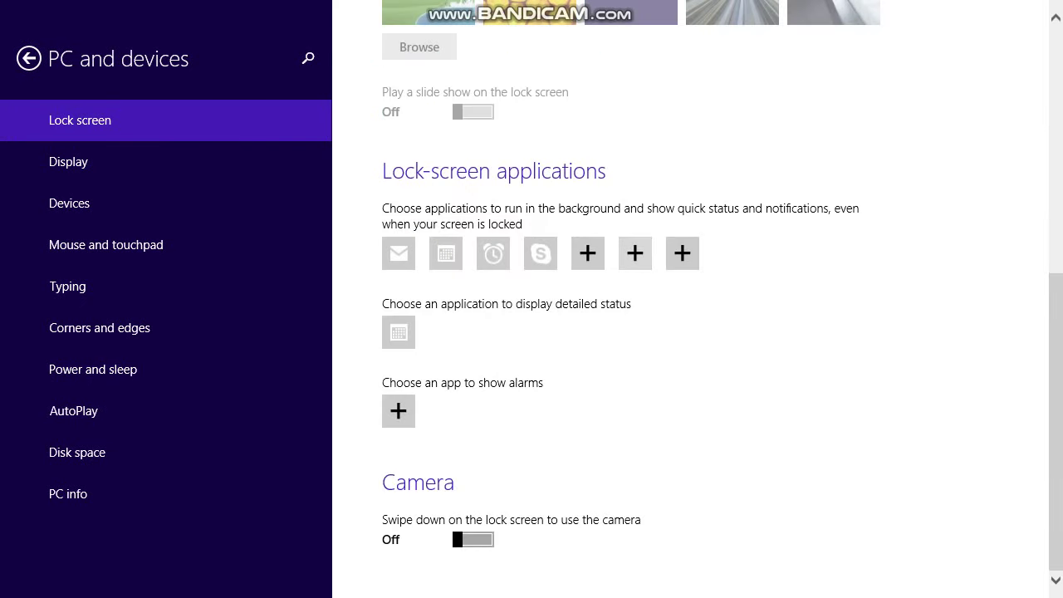
pyautogui.click(588, 253)
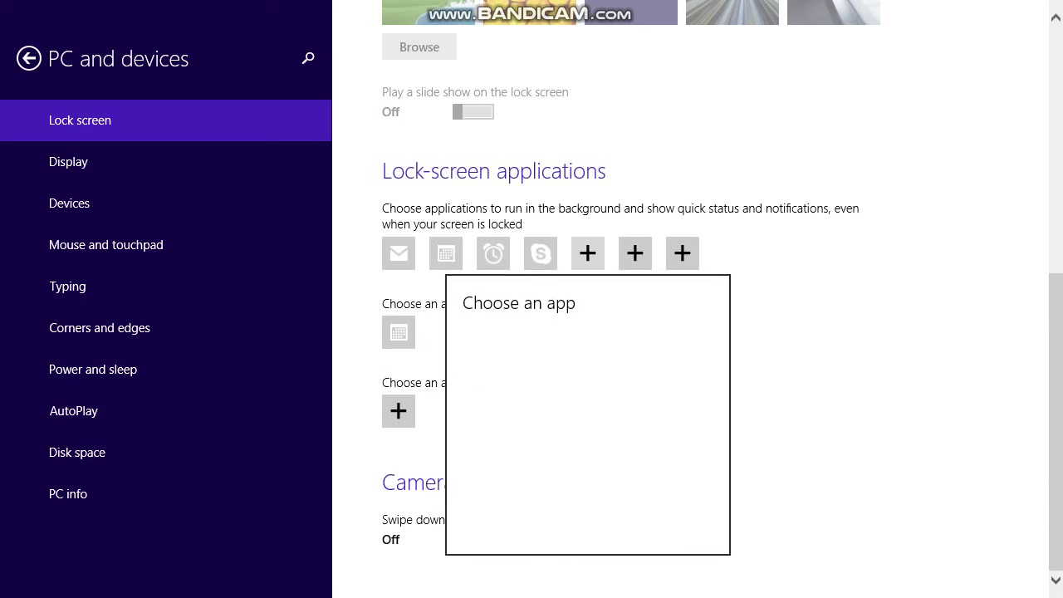
pyautogui.scroll(-2, 586, 429)
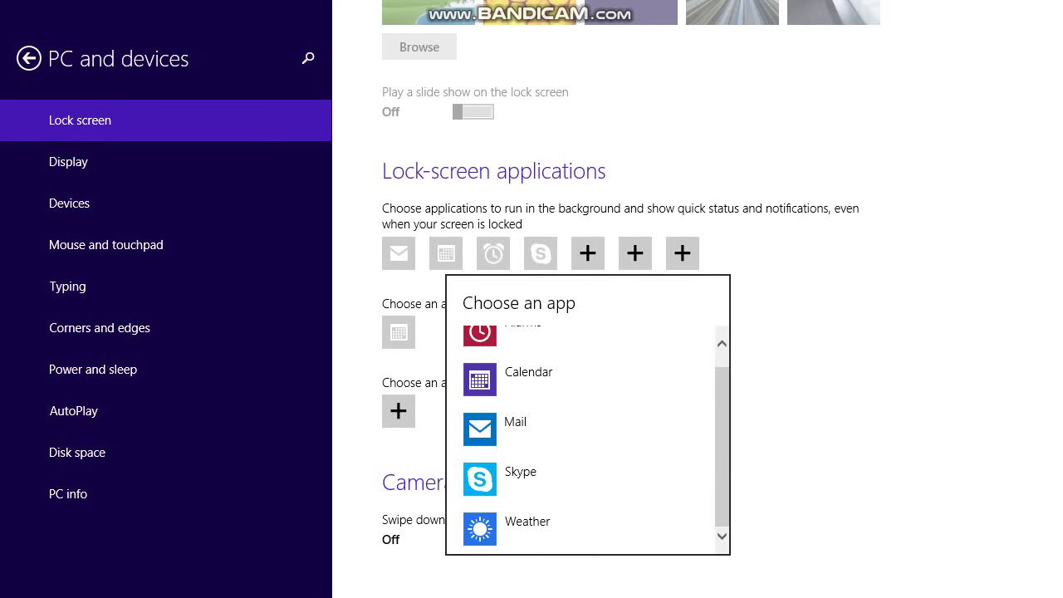
pyautogui.press('Escape')
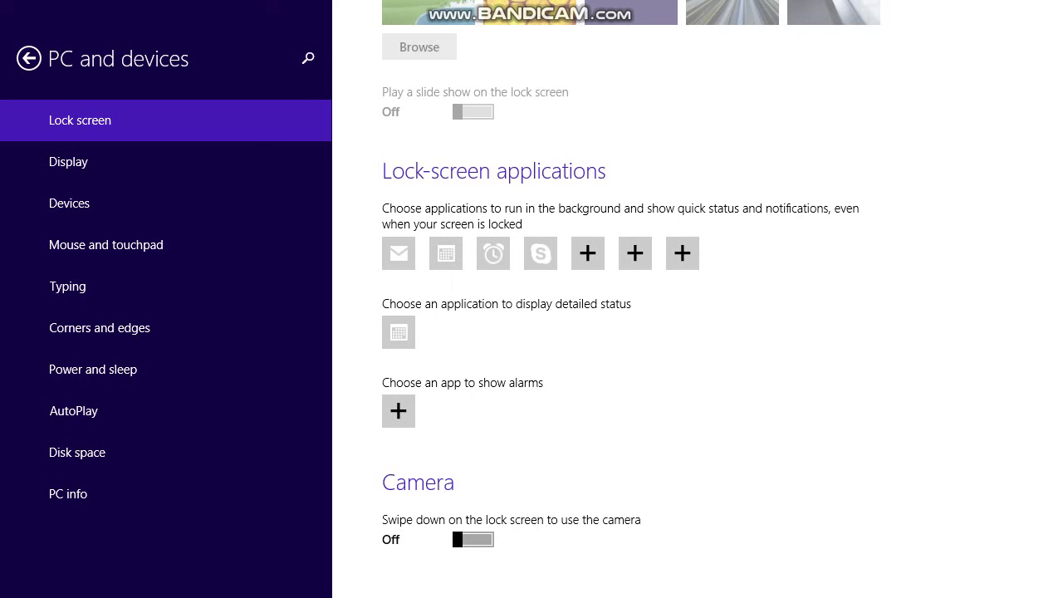
pyautogui.scroll(5, 632, 299)
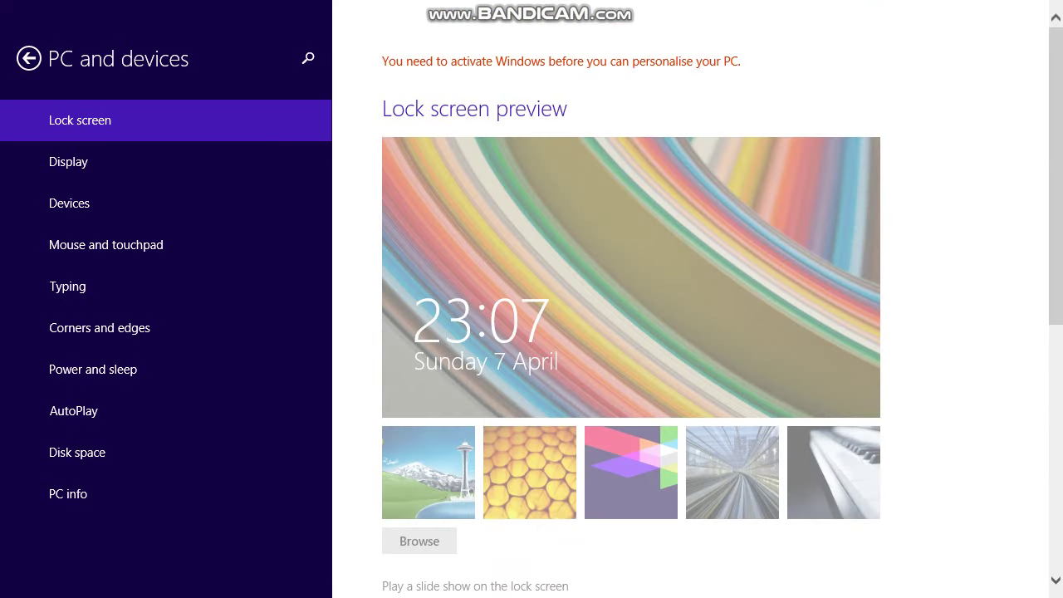
# Examine the Corners and edges, Power and sleep, AutoPlay, Disk space and PC info pages
pyautogui.click(99, 327)
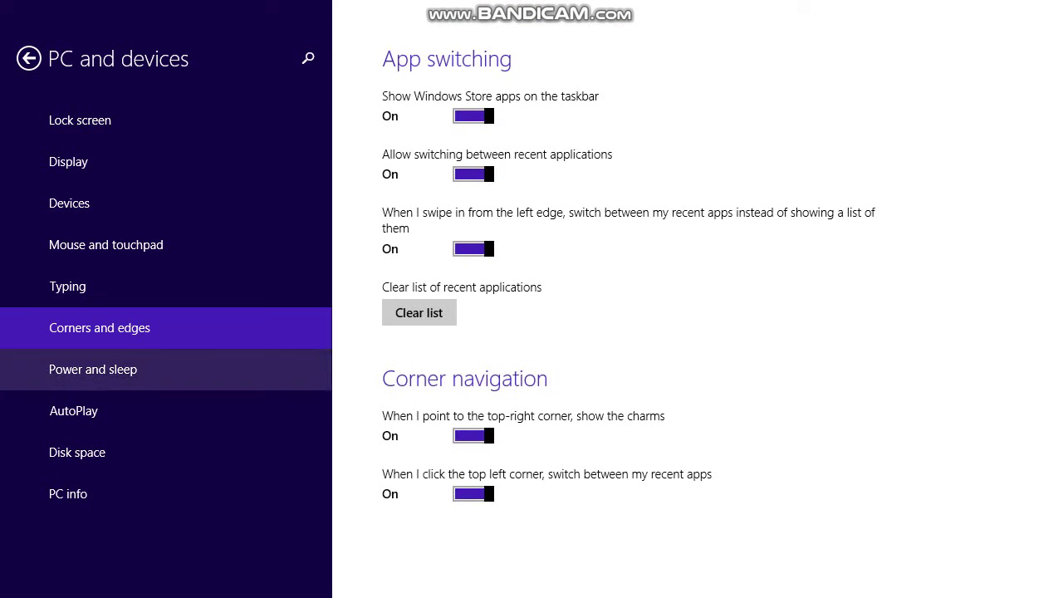
pyautogui.click(93, 369)
pyautogui.click(73, 410)
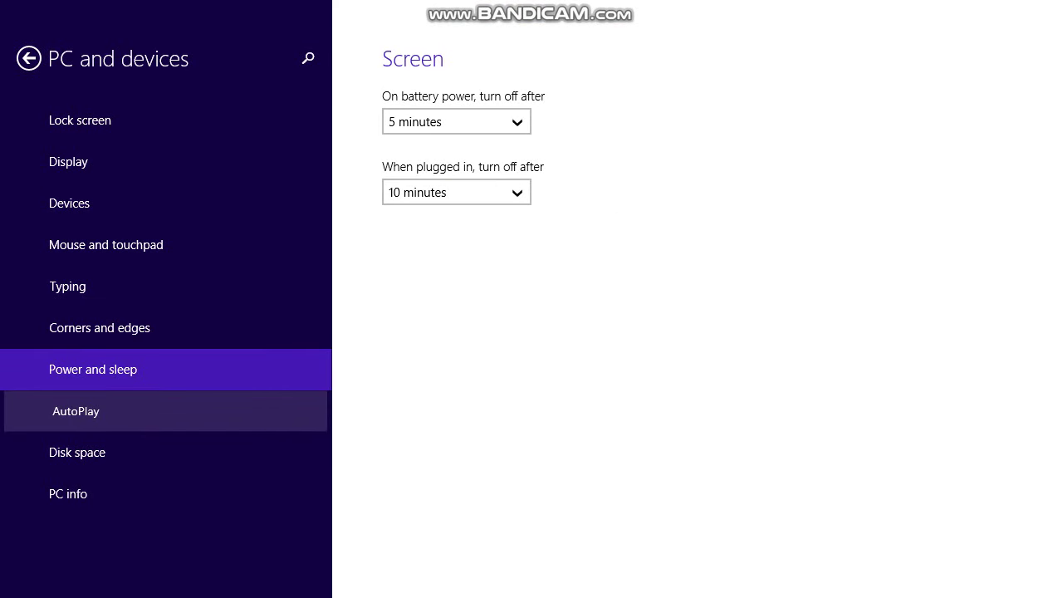
pyautogui.click(68, 493)
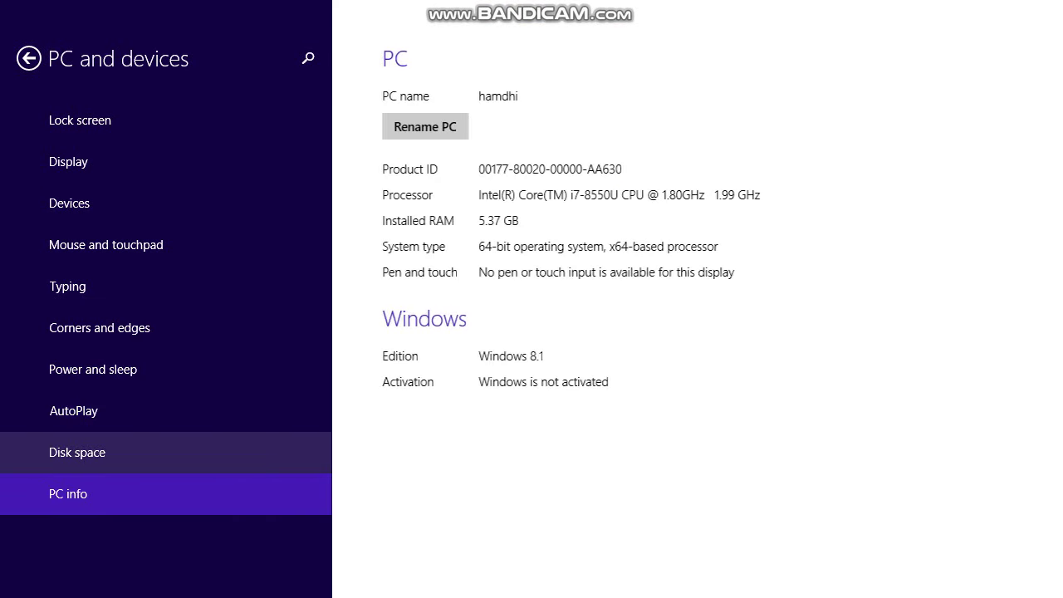
pyautogui.click(77, 452)
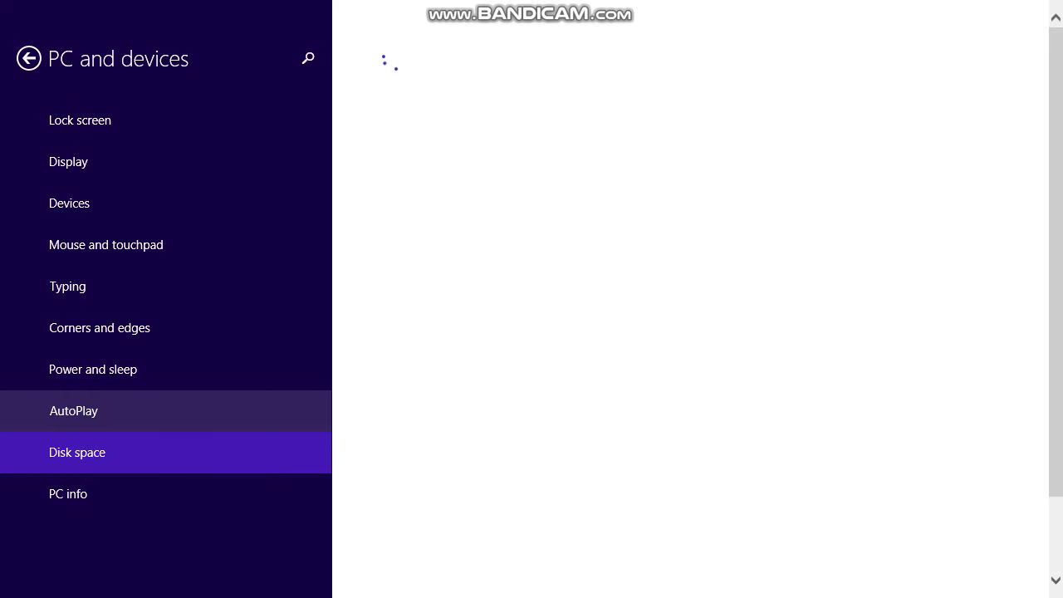
pyautogui.click(166, 494)
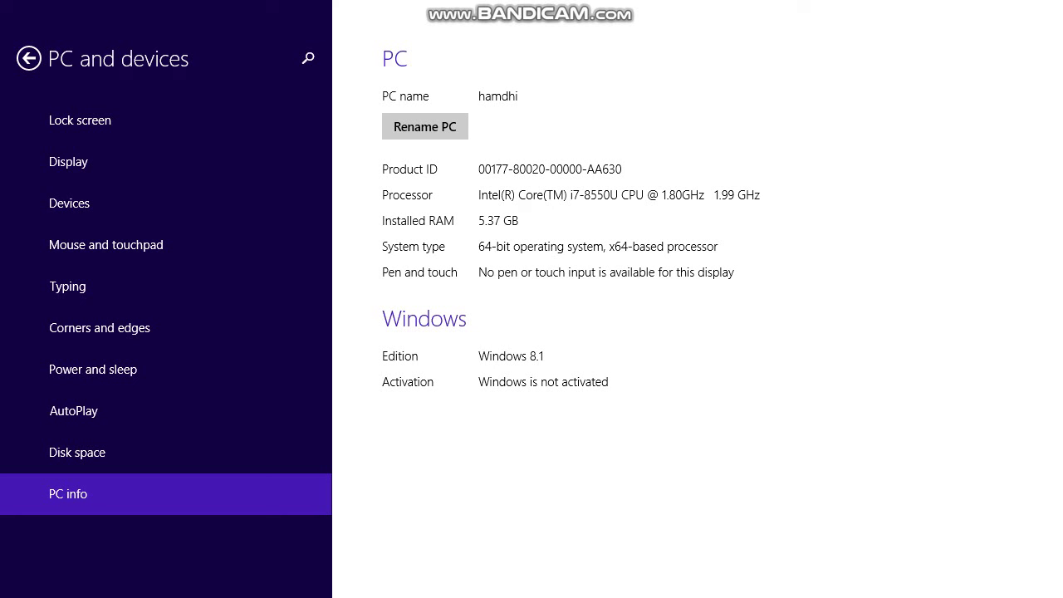
# Close PC settings, the System window and the Personalisation window to clear the desktop
pyautogui.moveTo(1049, 5)
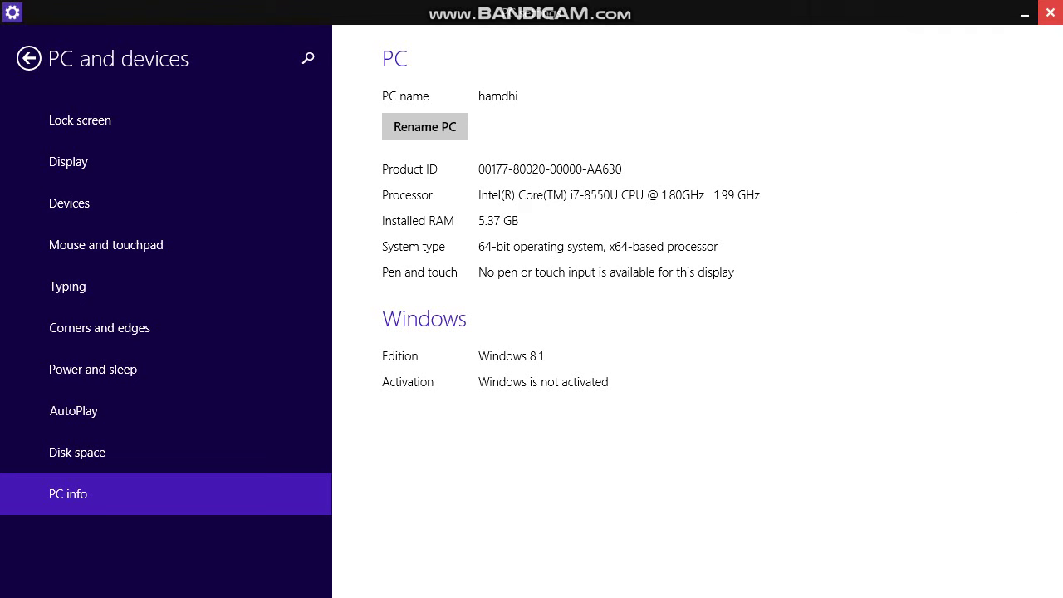
pyautogui.click(1050, 13)
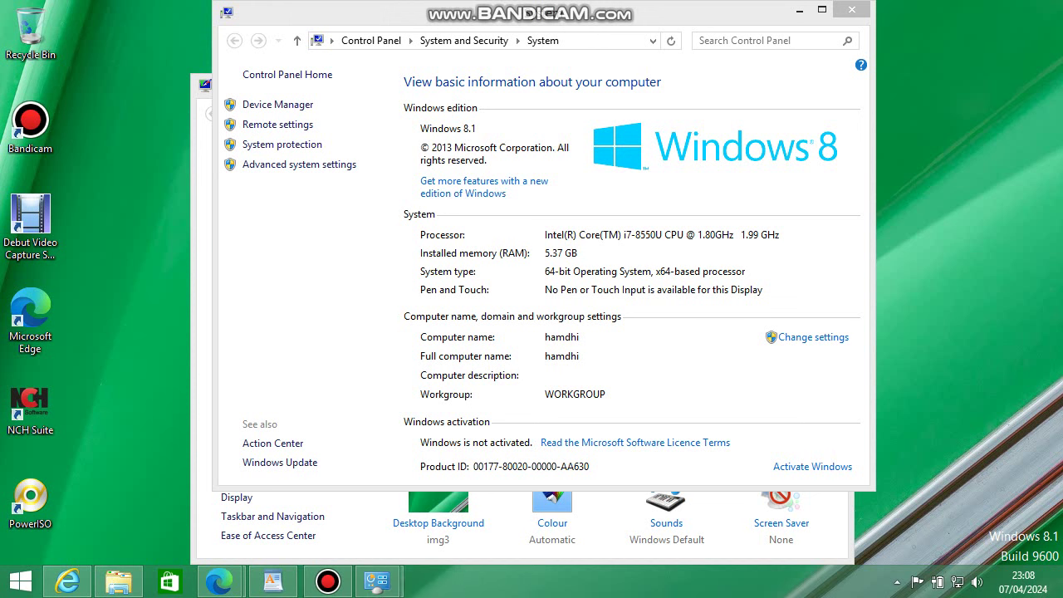
pyautogui.click(852, 9)
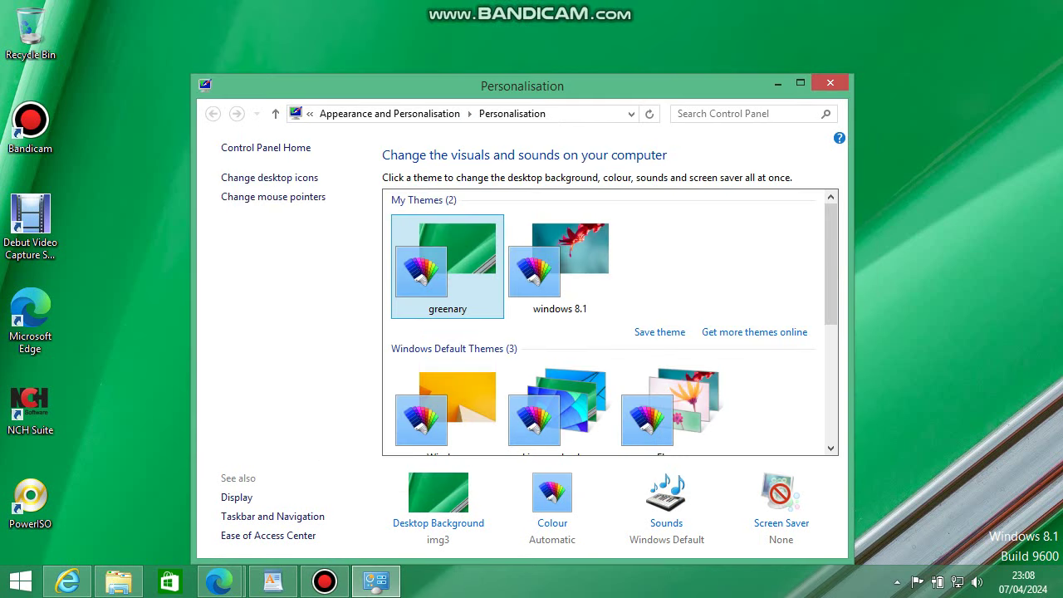
pyautogui.click(800, 83)
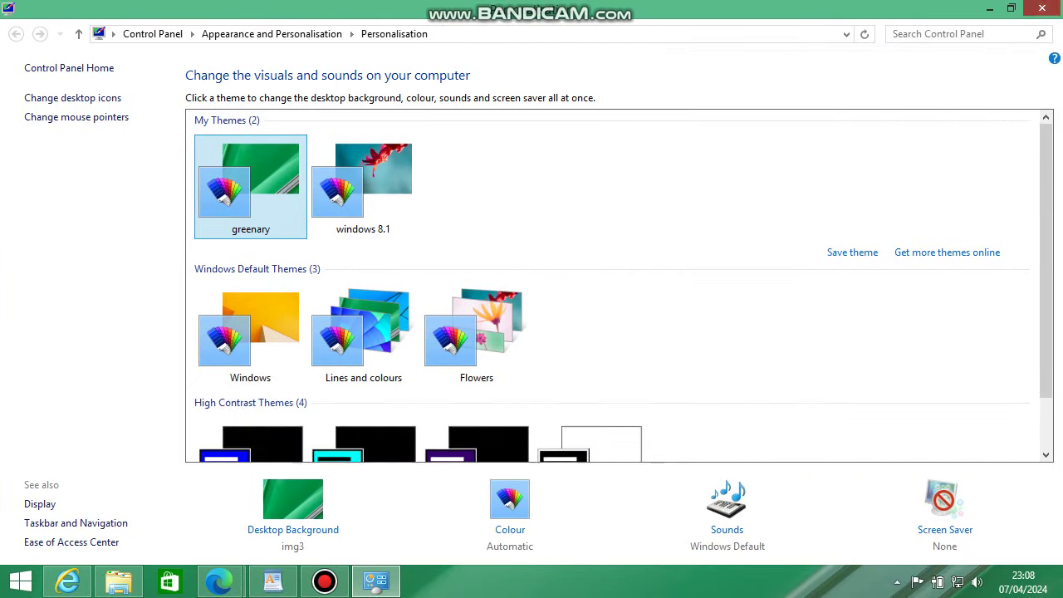
pyautogui.hotkey('alt', 'F4')
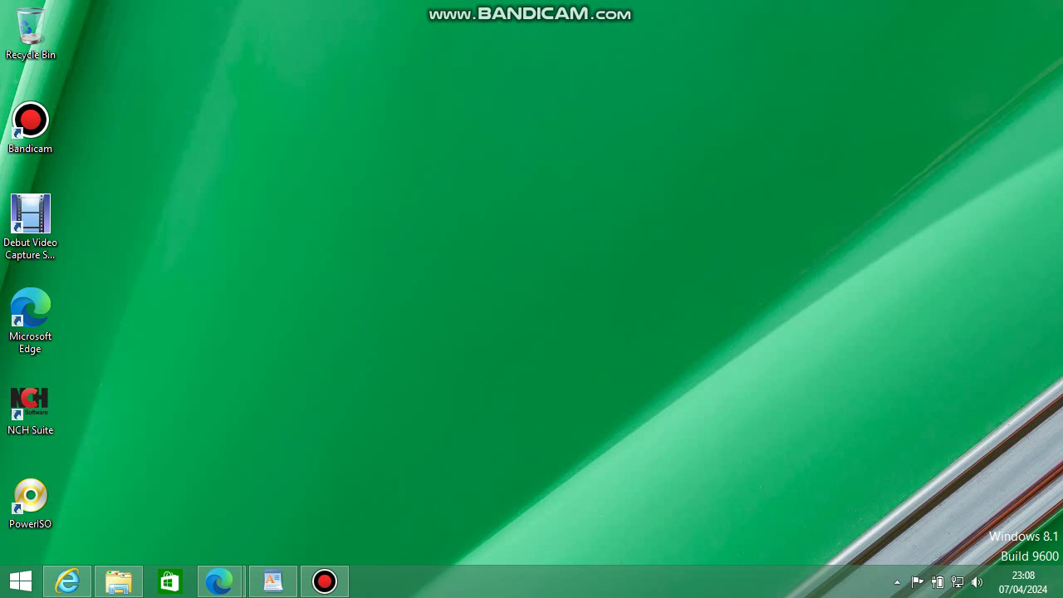
pyautogui.click(324, 581)
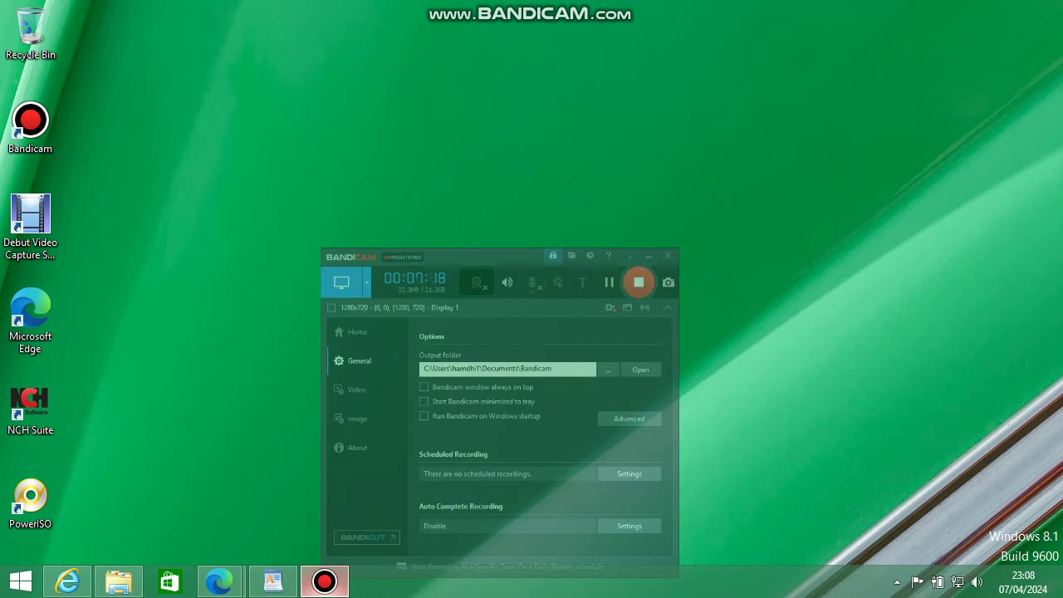